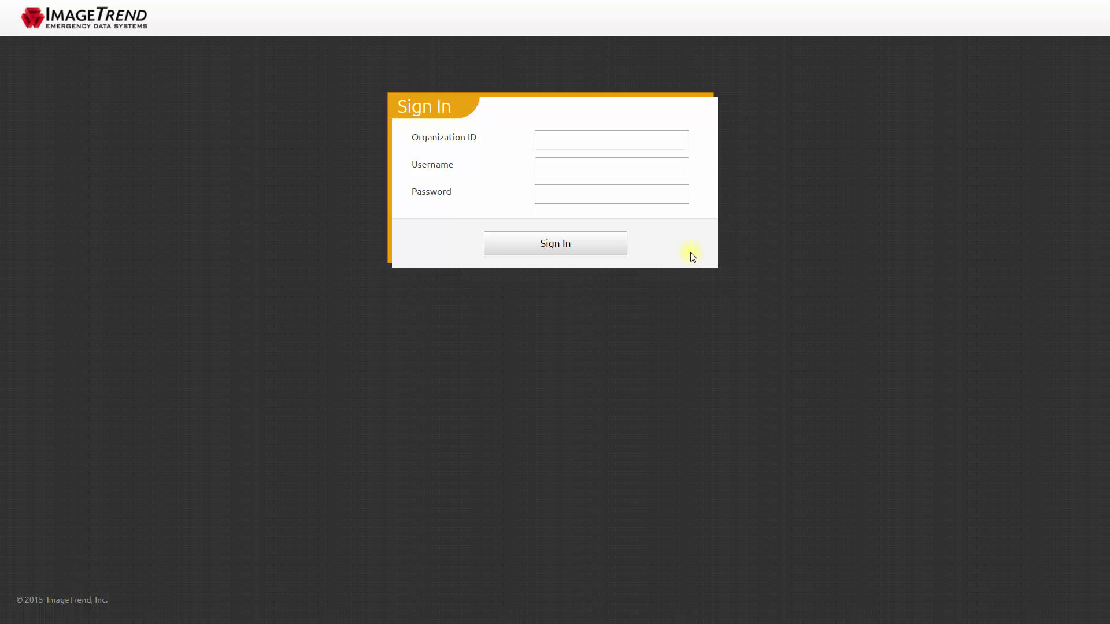
pyautogui.write('oregon')
# - Sign in to the demo agency with Organization ID, username and password
pyautogui.press('Tab')
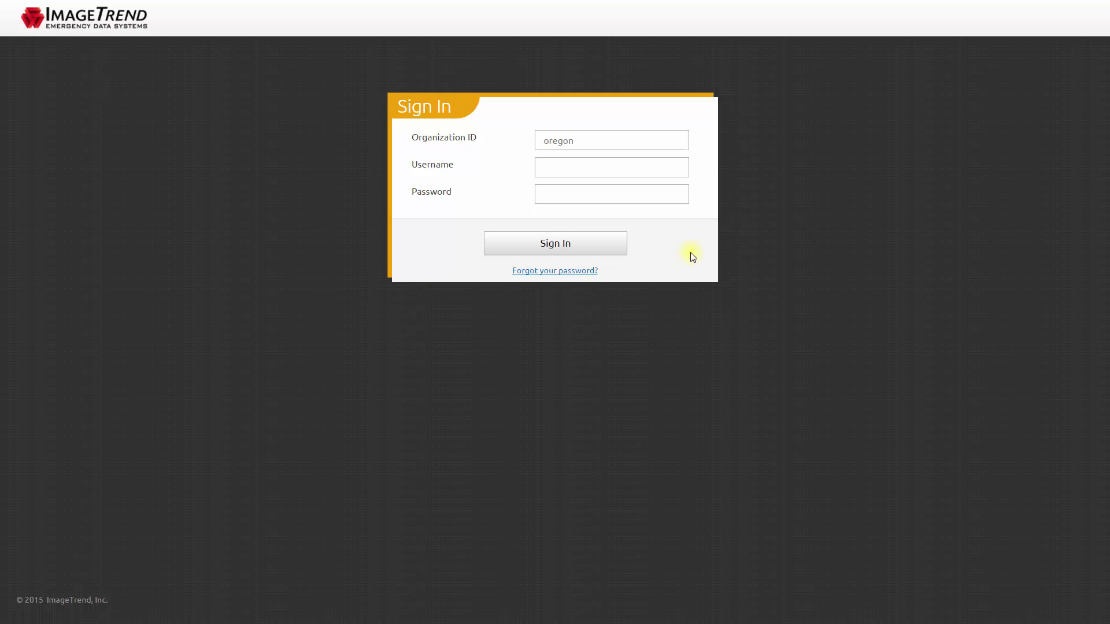
pyautogui.write('sampleuser')
pyautogui.press('Tab')
pyautogui.write('••••')
pyautogui.write('•')
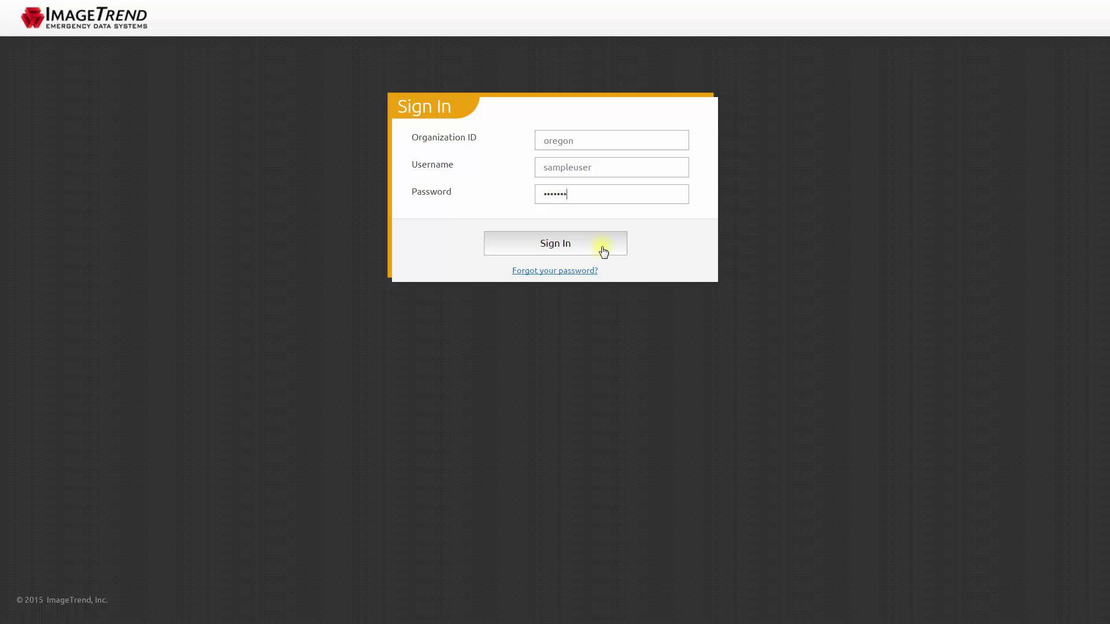
pyautogui.click(604, 250)
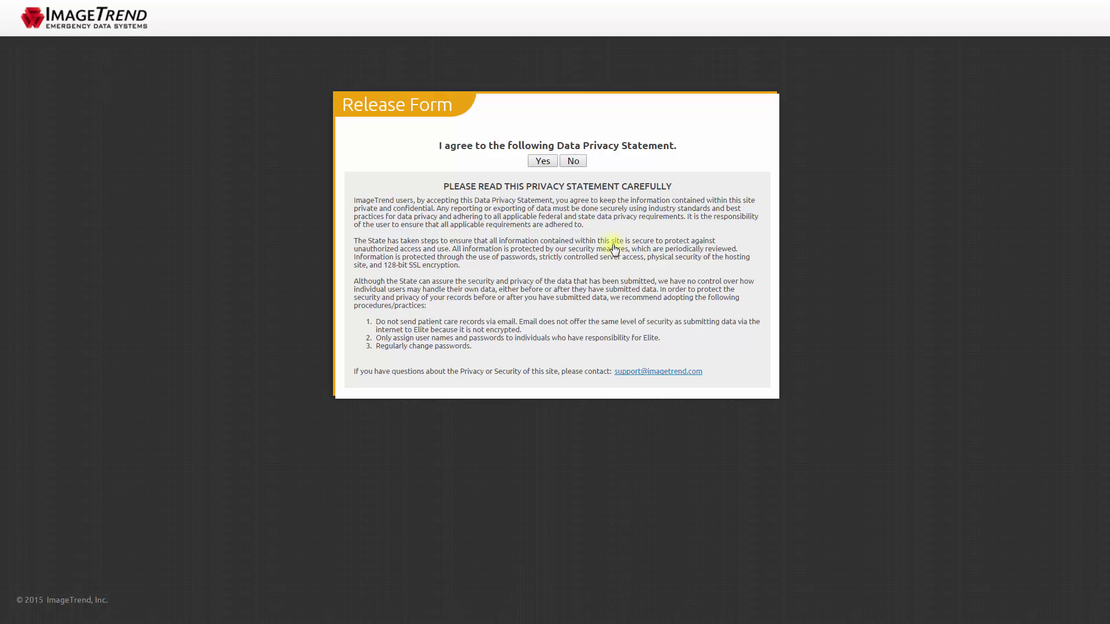
# - Accept the data privacy statement and bring up the Tools menu for Report Writer
pyautogui.click(547, 162)
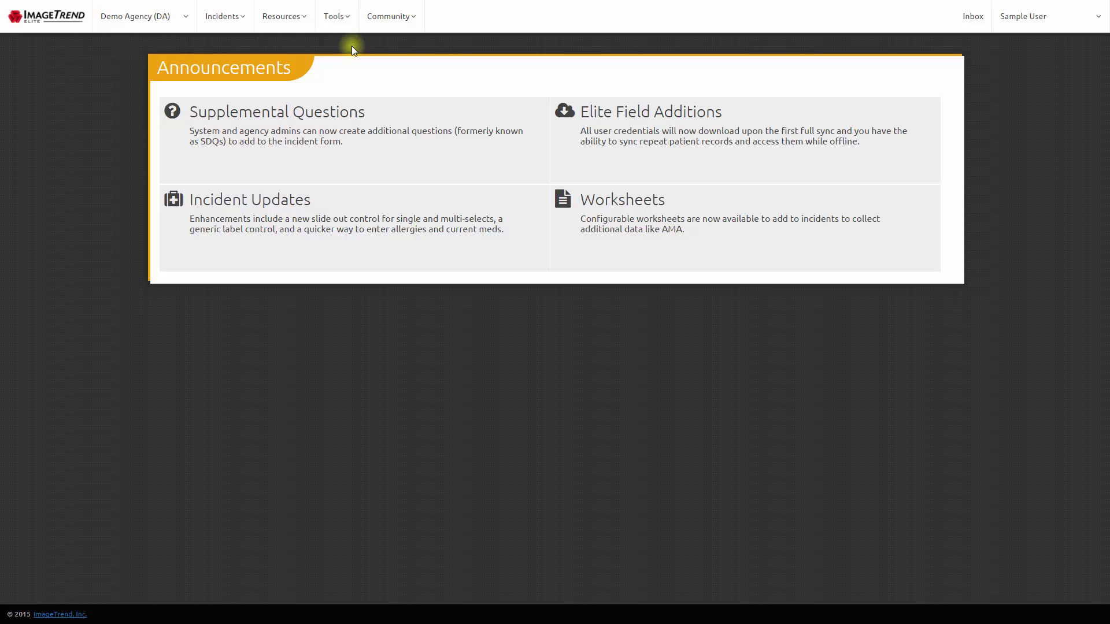
pyautogui.click(336, 15)
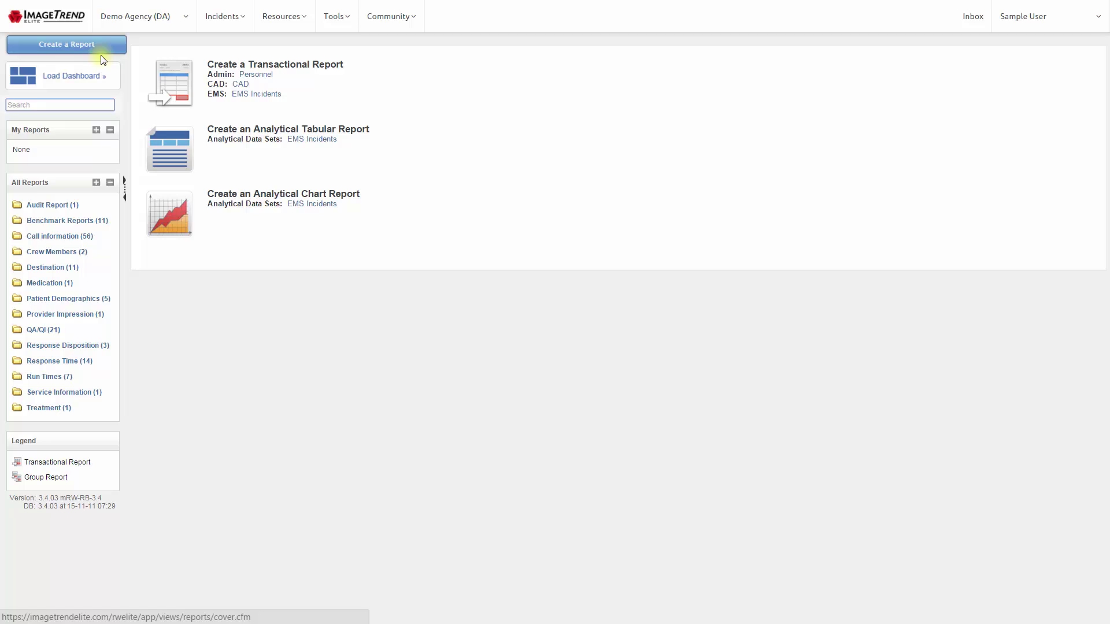
pyautogui.write('day of week')
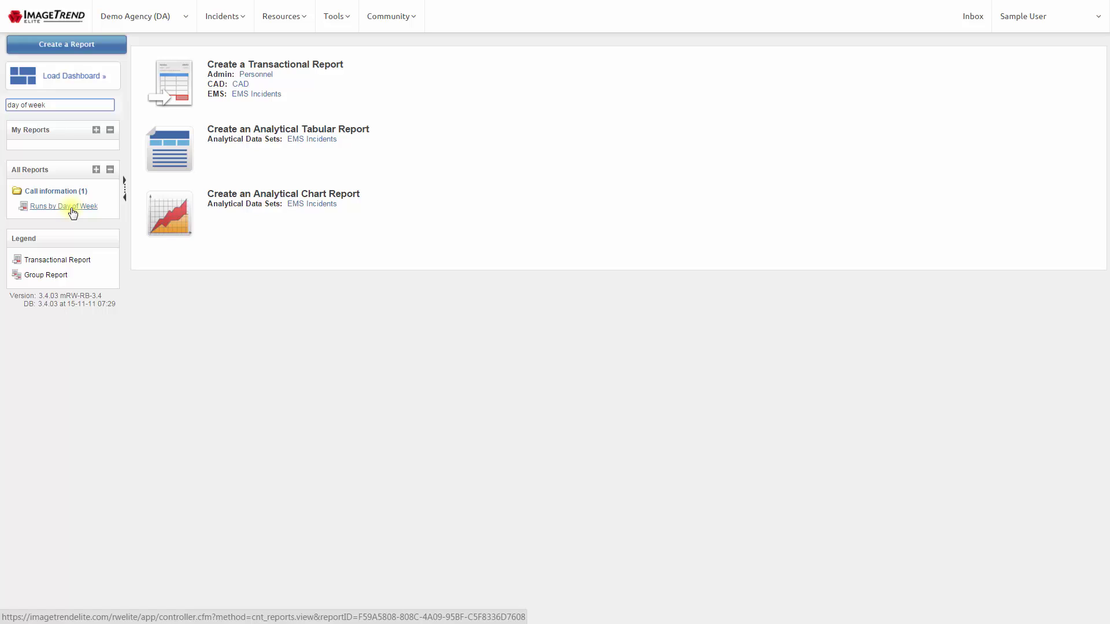
# - Generate the Runs by Day of Week report without any filters
pyautogui.click(72, 208)
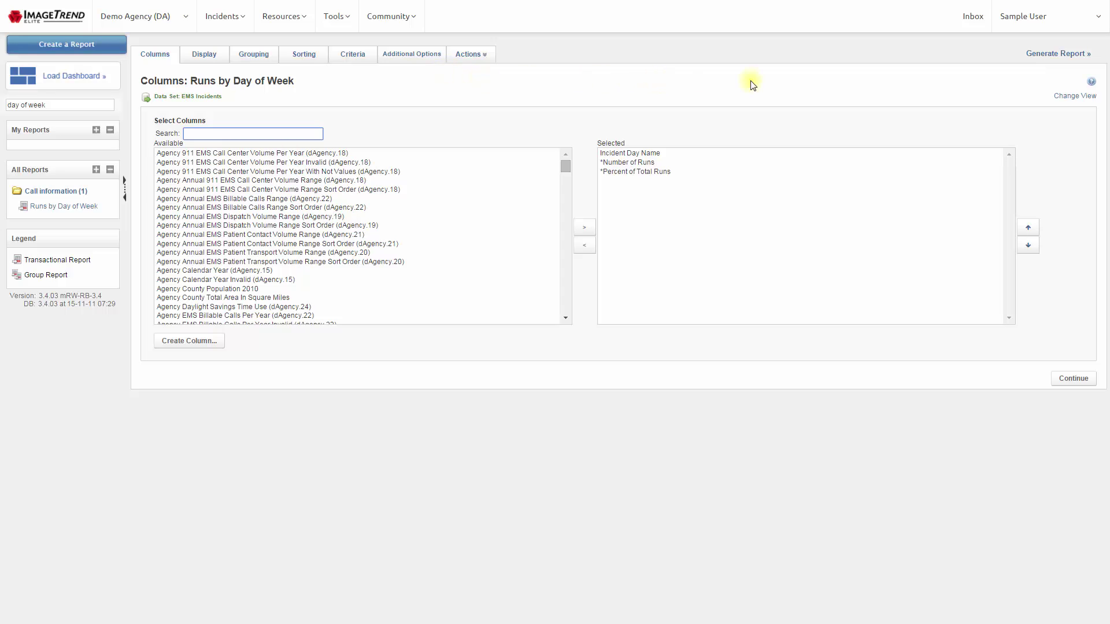
pyautogui.click(1043, 59)
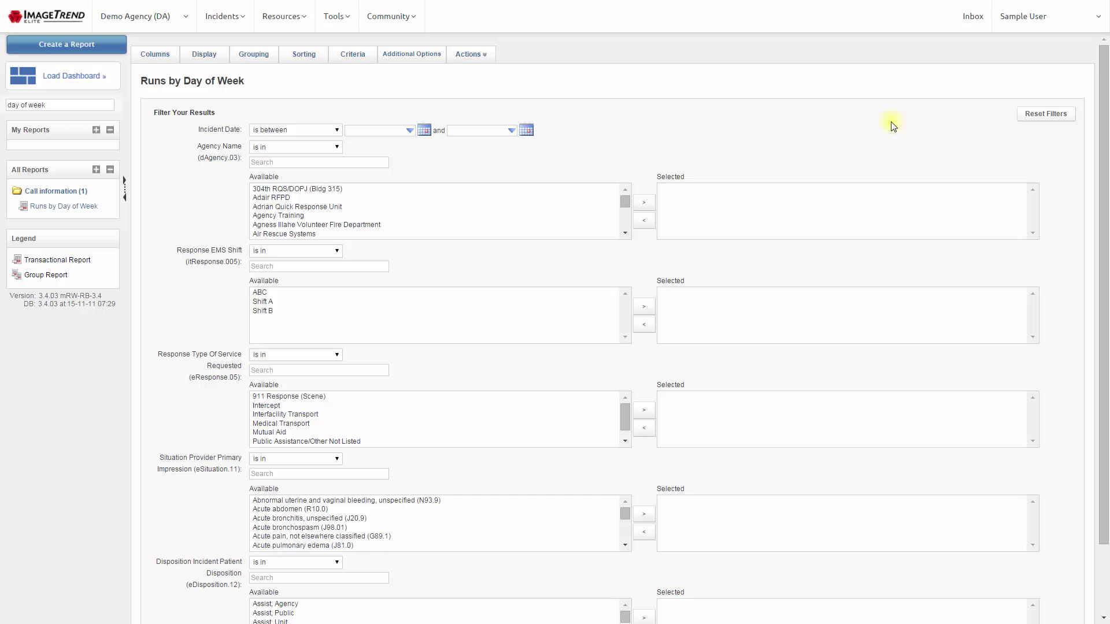
pyautogui.moveTo(1102, 162); pyautogui.dragTo(1102, 260)
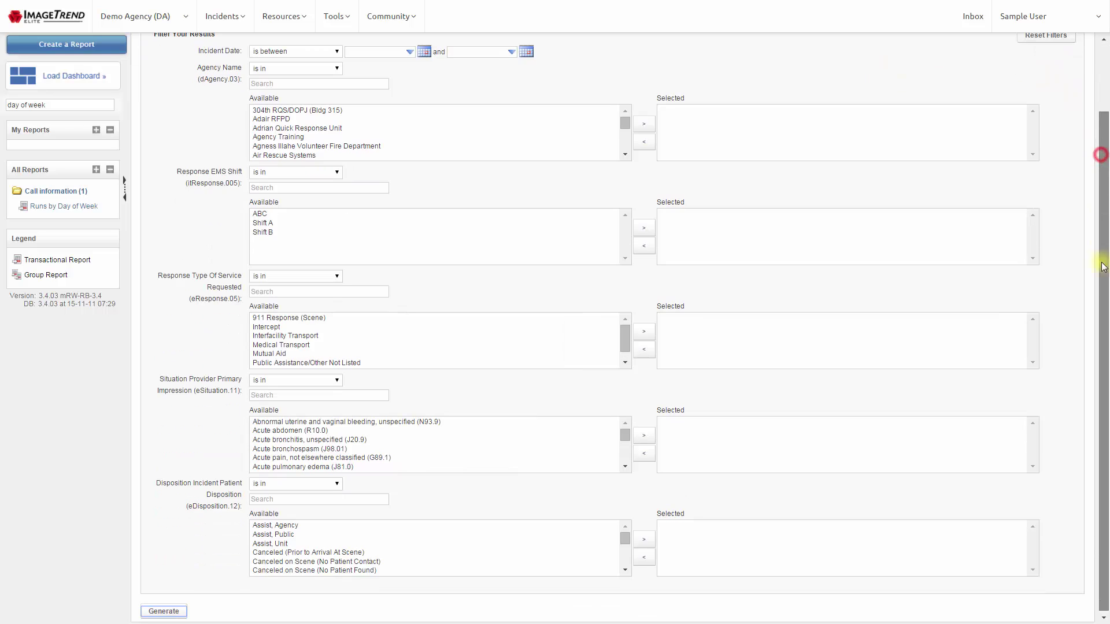
pyautogui.click(170, 614)
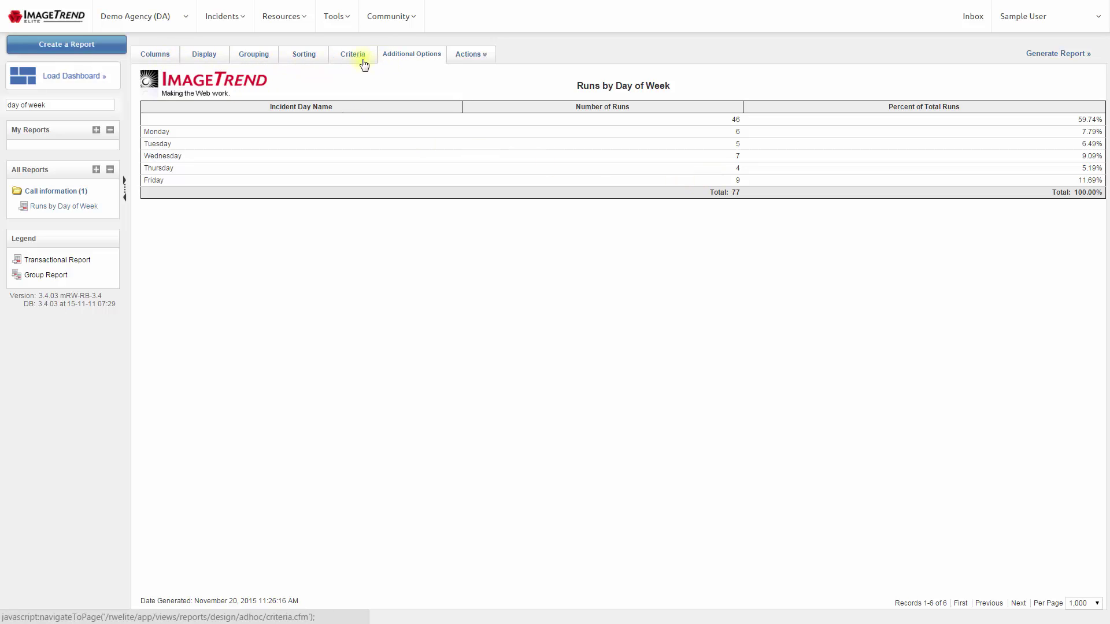
# - In the Columns editor, search 'unit notified by dispatch' and select the Arrived On Scene In Minutes field
pyautogui.click(165, 55)
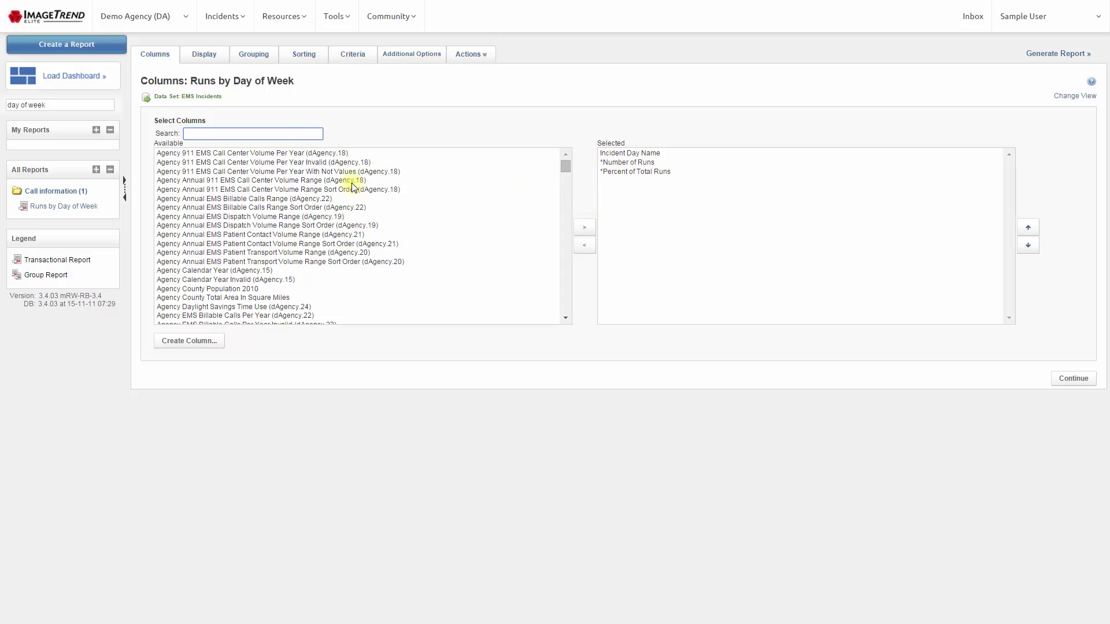
pyautogui.click(285, 133)
pyautogui.click(334, 135)
pyautogui.write('uni')
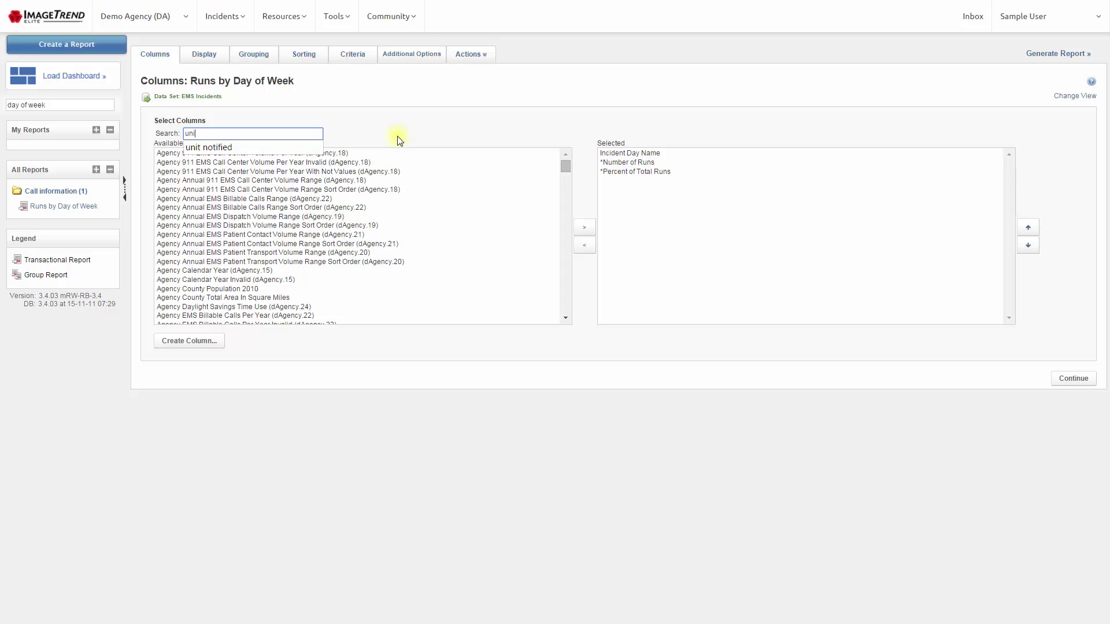
pyautogui.write('t notified by dispatch')
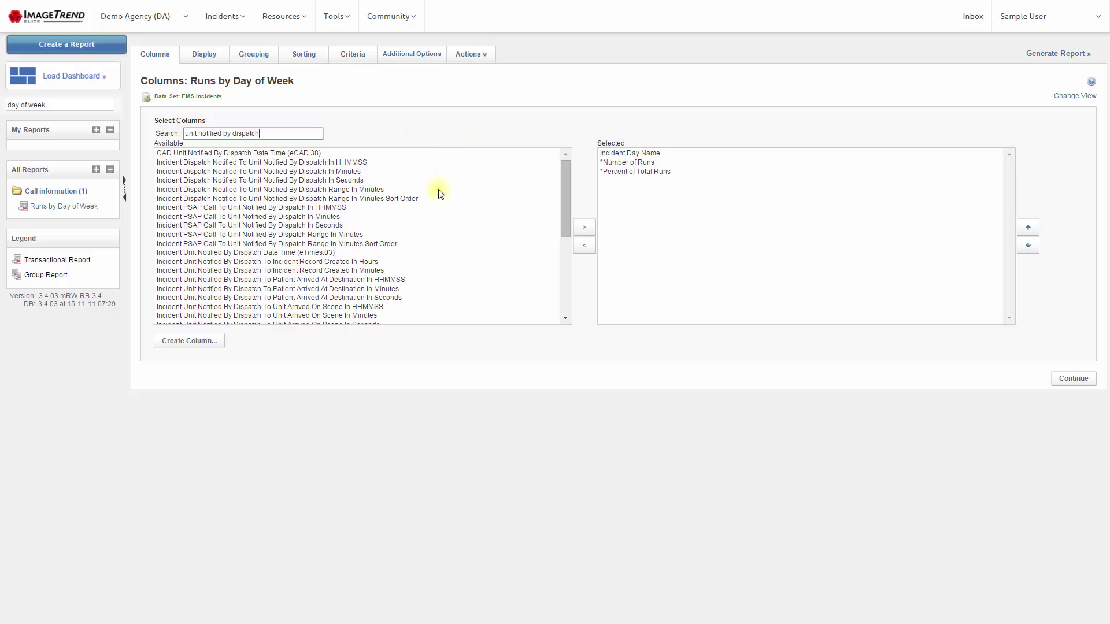
pyautogui.click(291, 316)
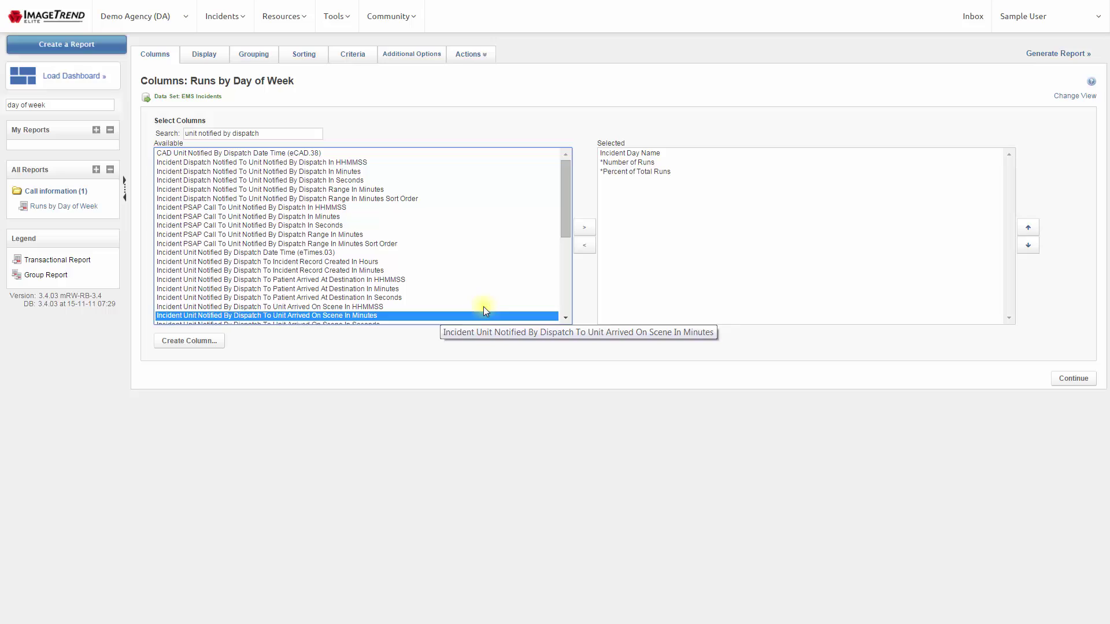
# - Add a custom Average Response Time column averaging dispatch-to-arrived-on-scene minutes
pyautogui.click(221, 344)
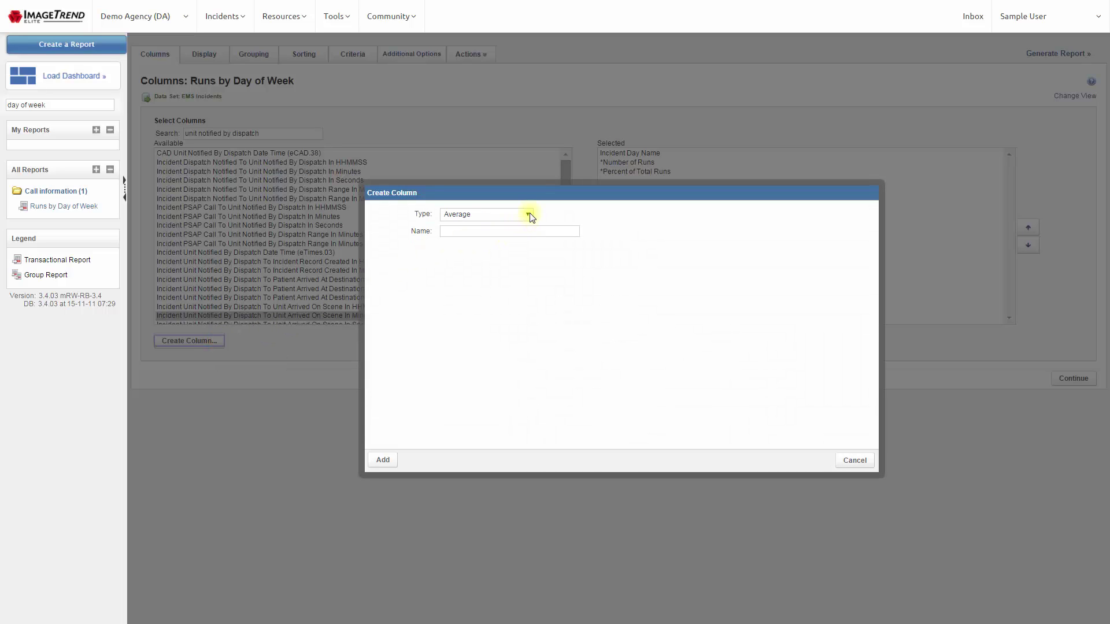
pyautogui.click(528, 215)
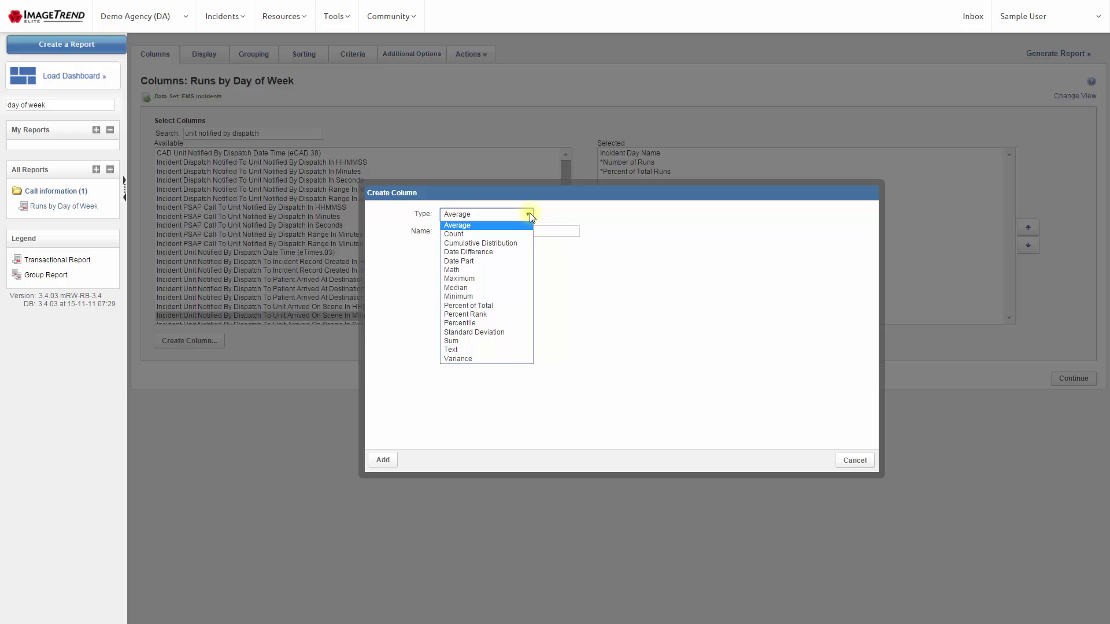
pyautogui.click(530, 213)
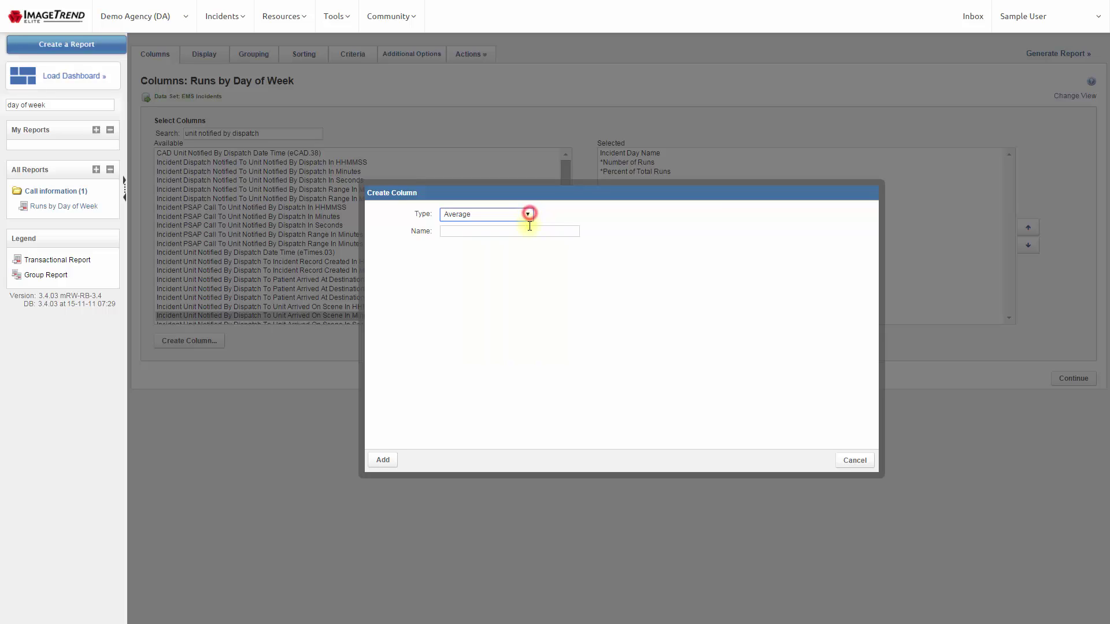
pyautogui.click(527, 231)
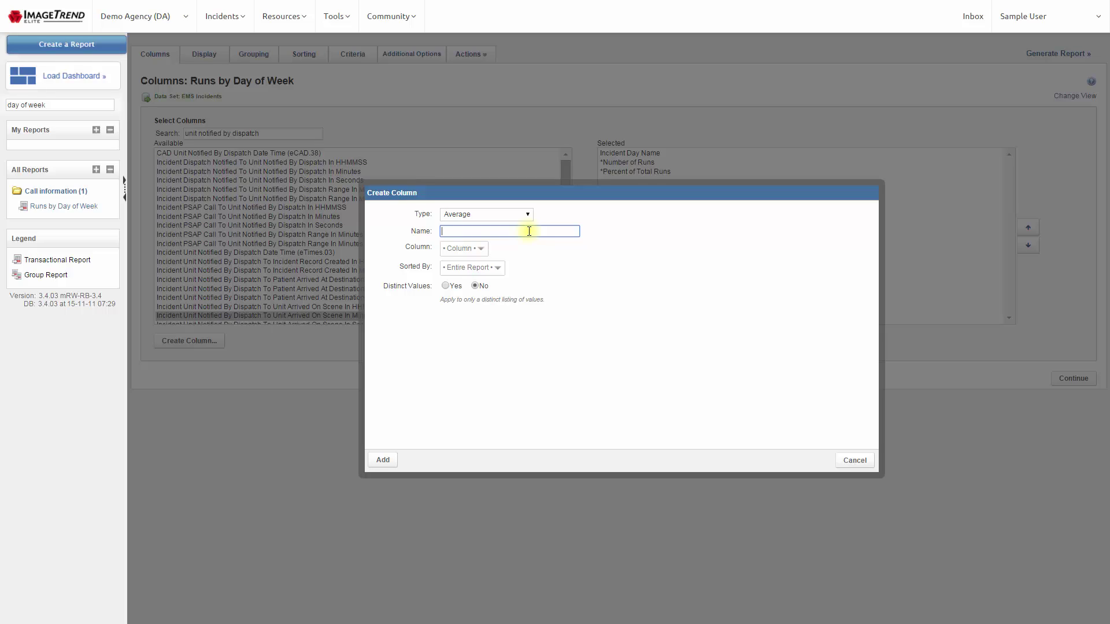
pyautogui.write('Average Re')
pyautogui.write('sponse Time')
pyautogui.click(480, 248)
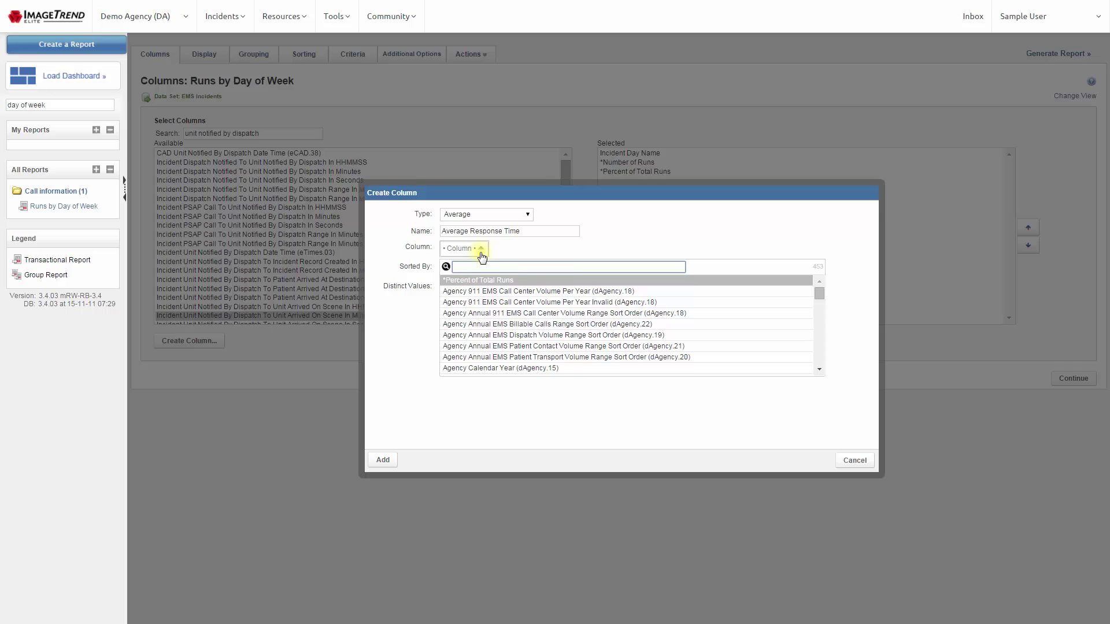
pyautogui.write('unit ')
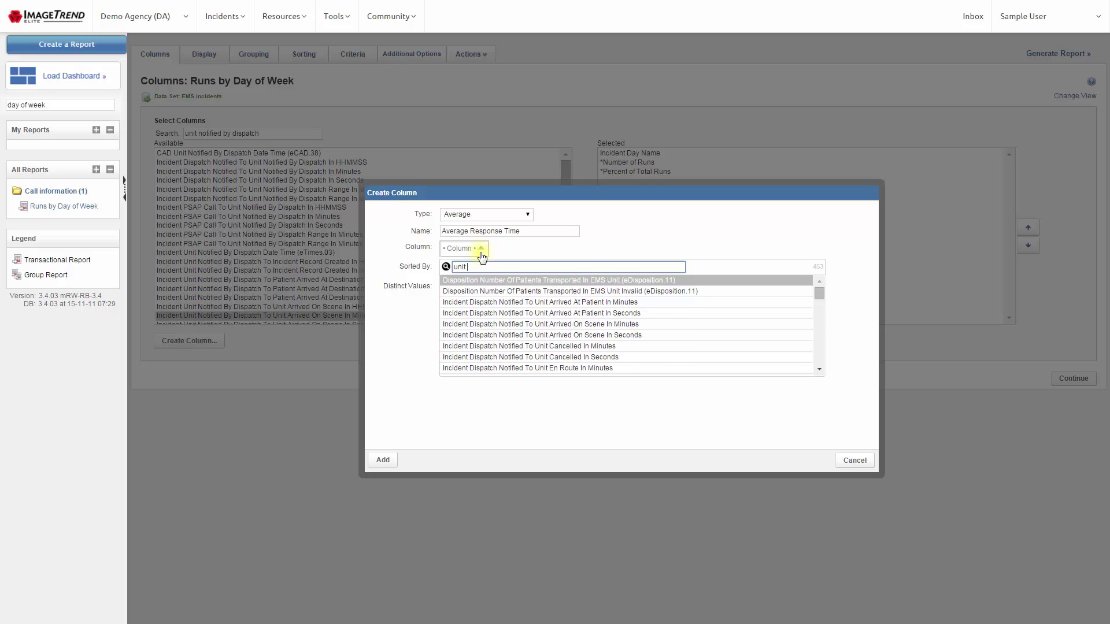
pyautogui.write('notified by dispatch')
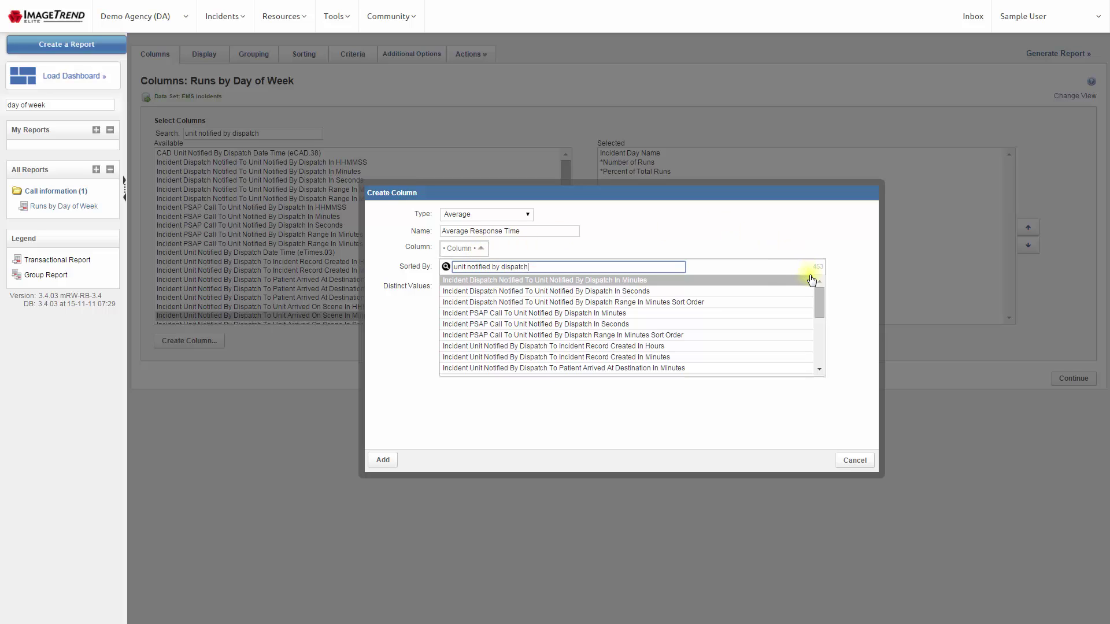
pyautogui.moveTo(822, 298); pyautogui.dragTo(824, 329)
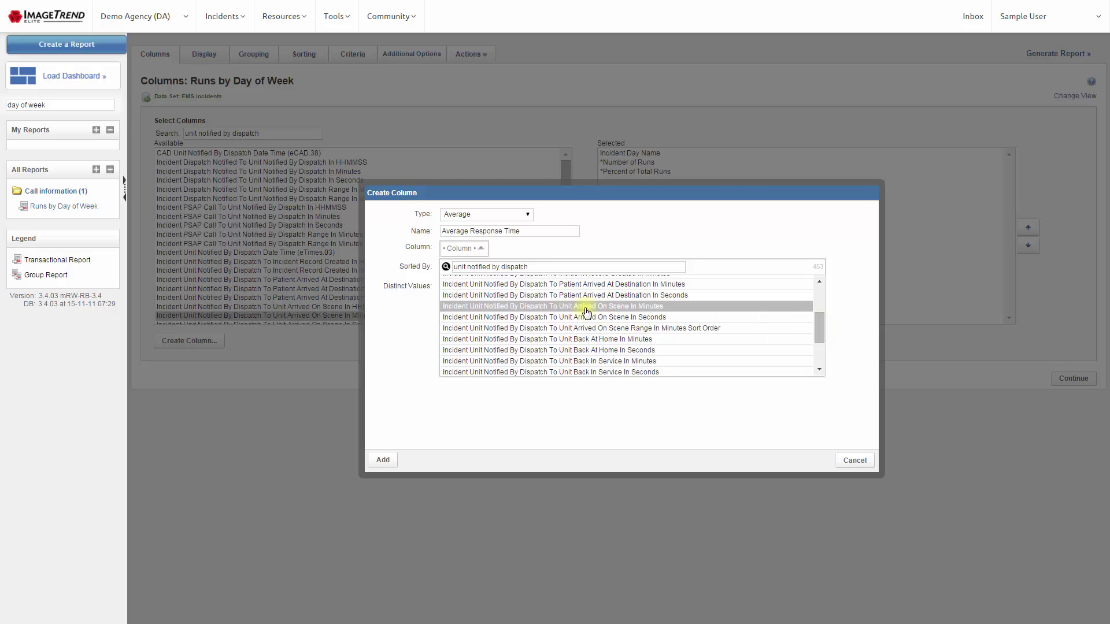
pyautogui.click(682, 307)
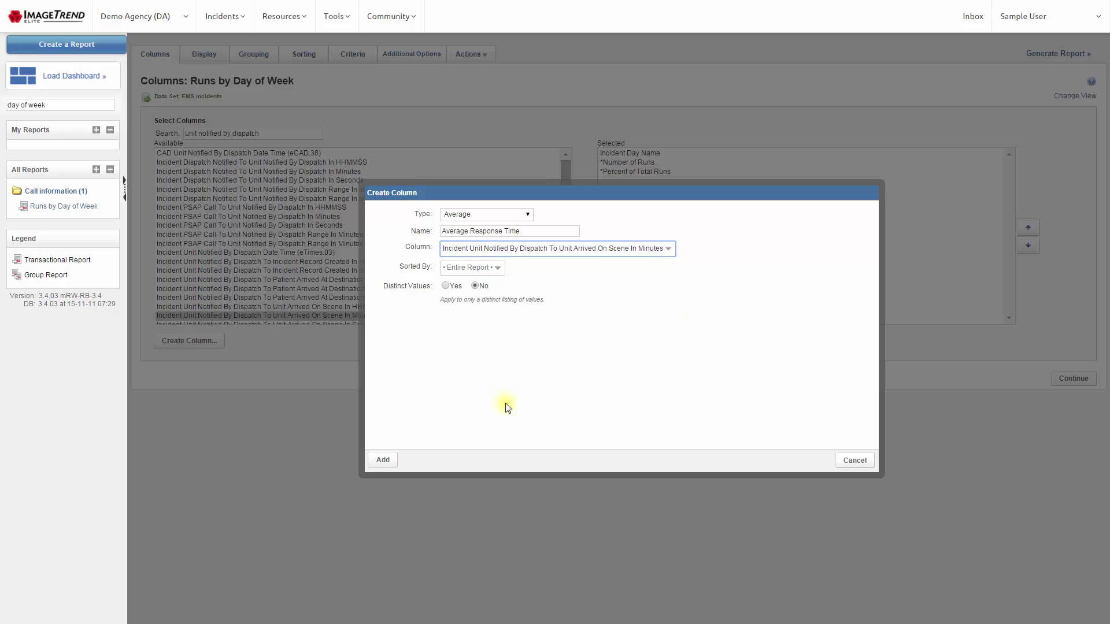
pyautogui.click(384, 460)
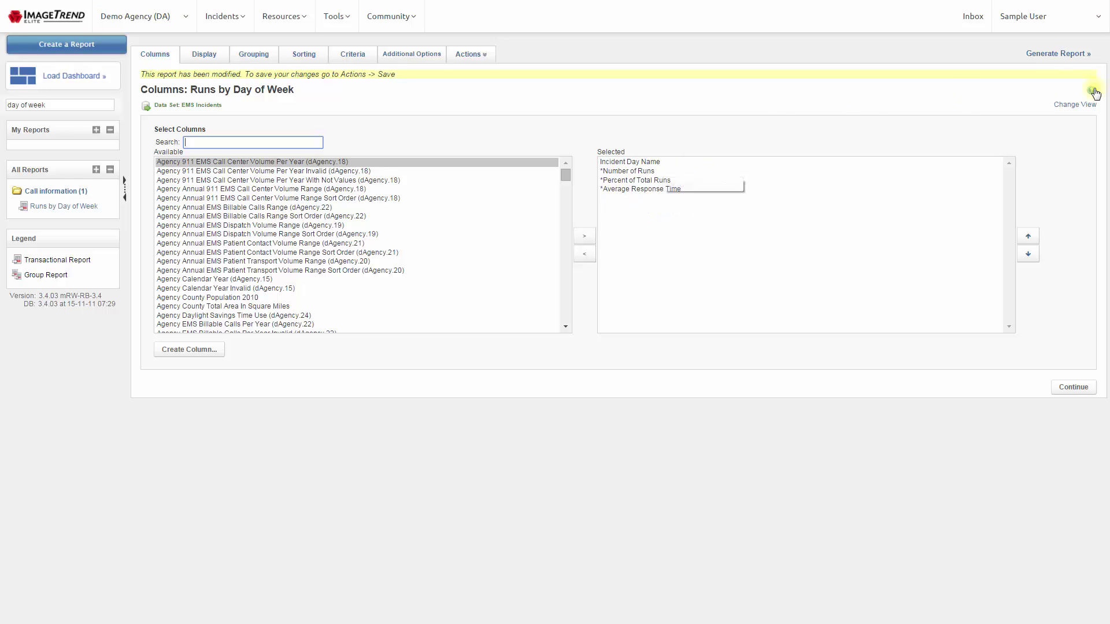
# - Regenerate the report without filters to show Average Response Time per weekday
pyautogui.click(1056, 57)
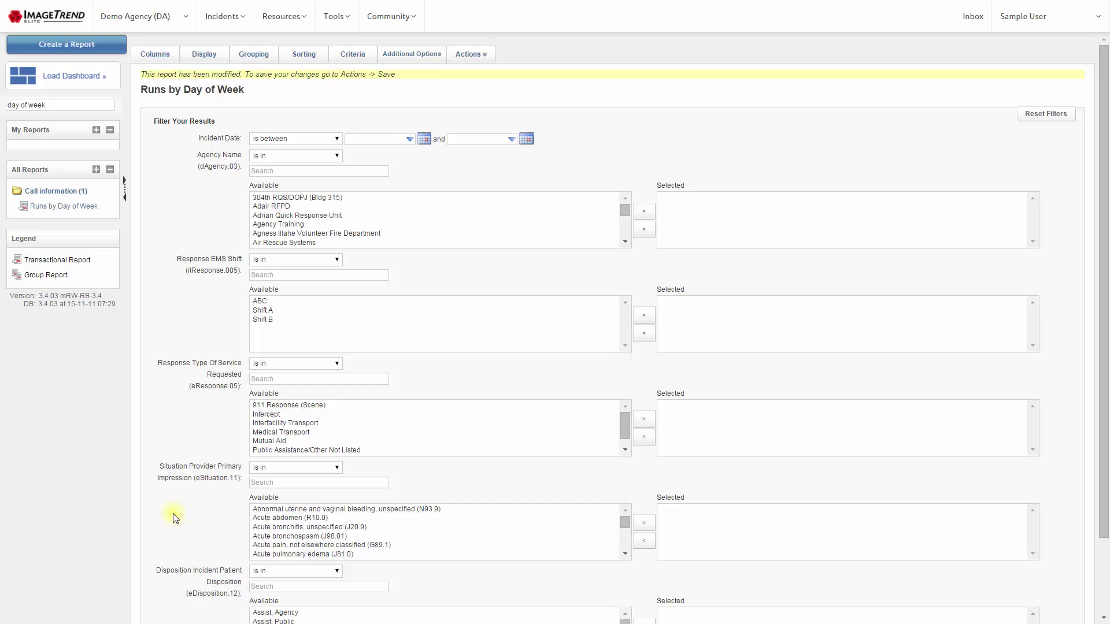
pyautogui.scroll(-1, 172, 518)
pyautogui.click(165, 610)
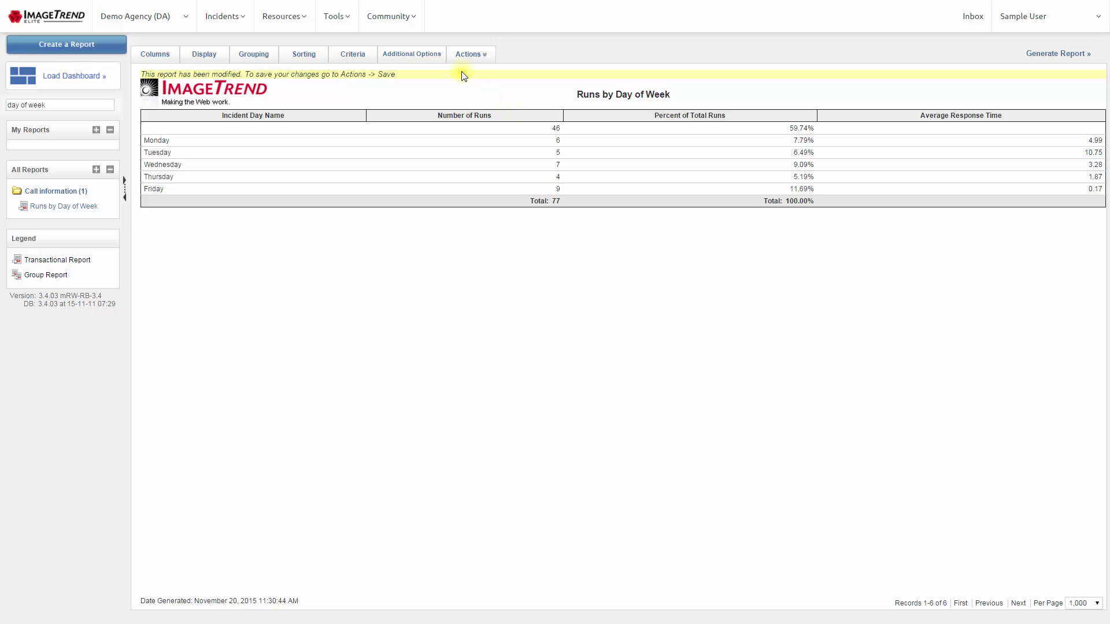
# - Save the report as 'Runs by Day of Week with Response Time' via Save As
pyautogui.click(469, 55)
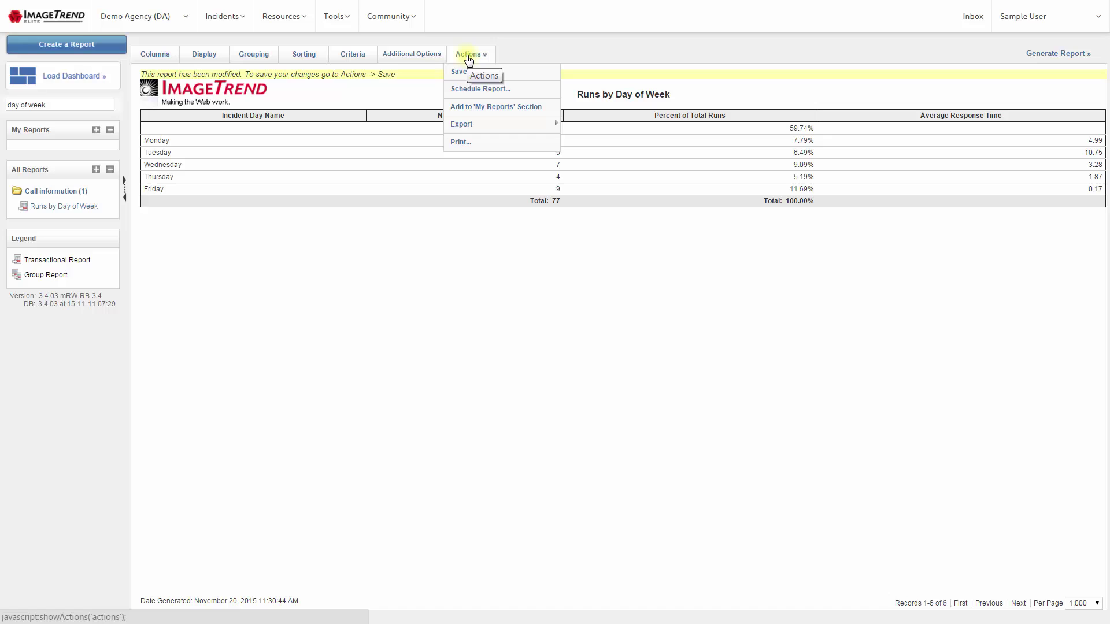
pyautogui.click(506, 76)
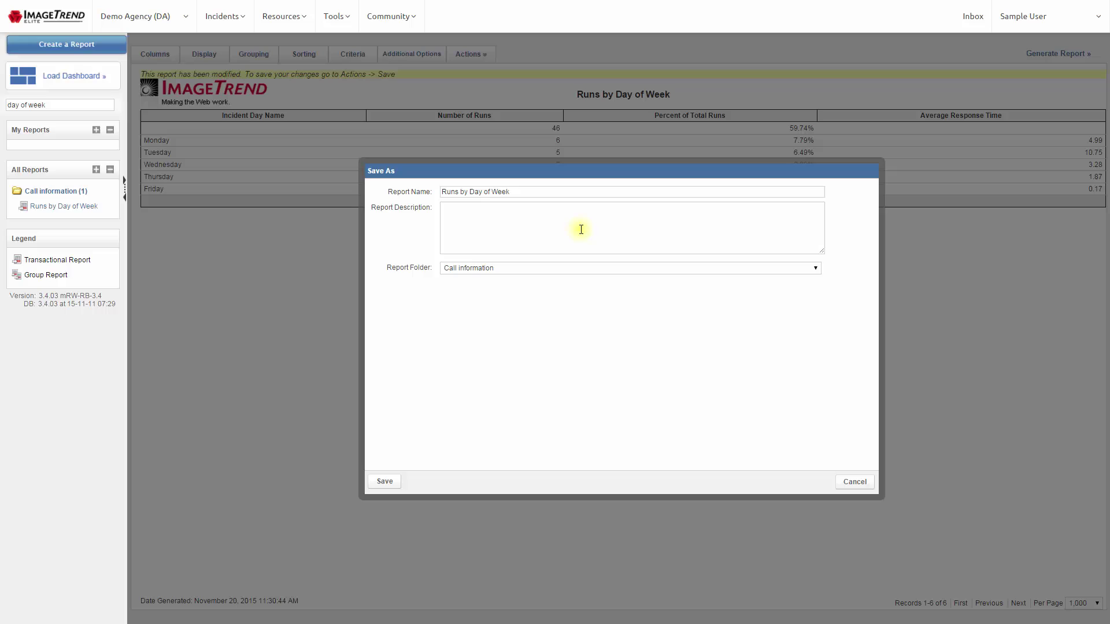
pyautogui.click(568, 191)
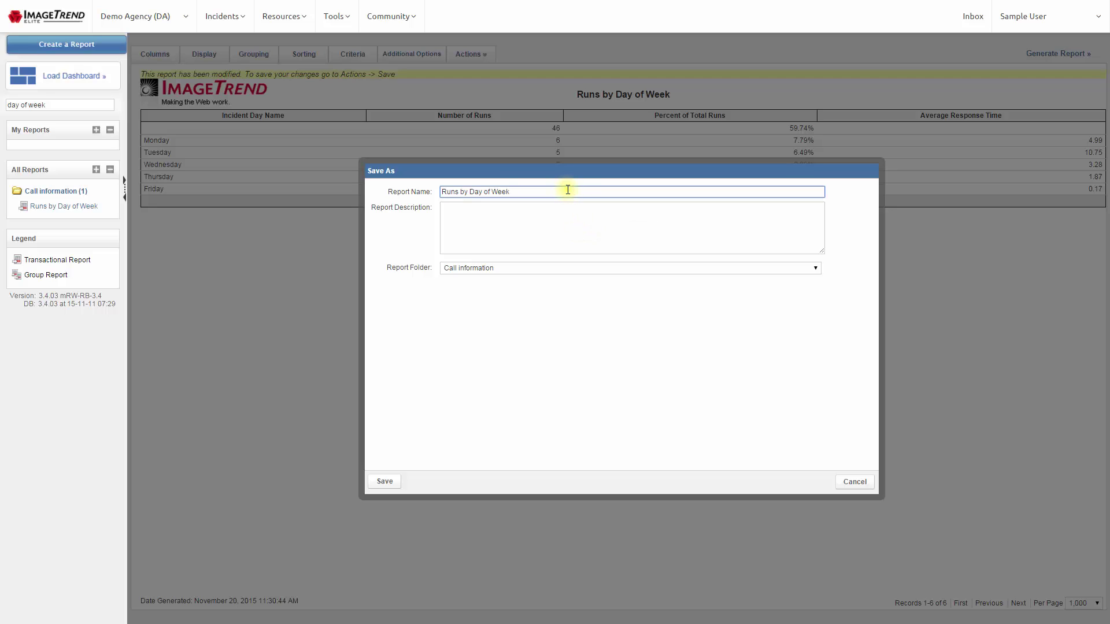
pyautogui.write('with Response T')
pyautogui.write('ime')
pyautogui.click(570, 222)
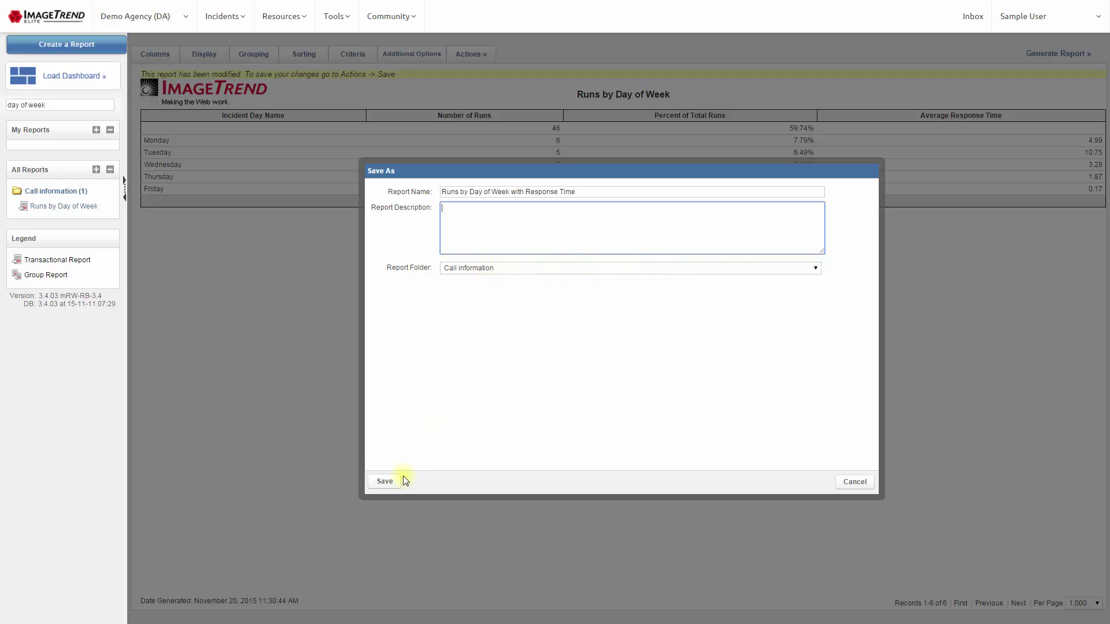
pyautogui.click(386, 482)
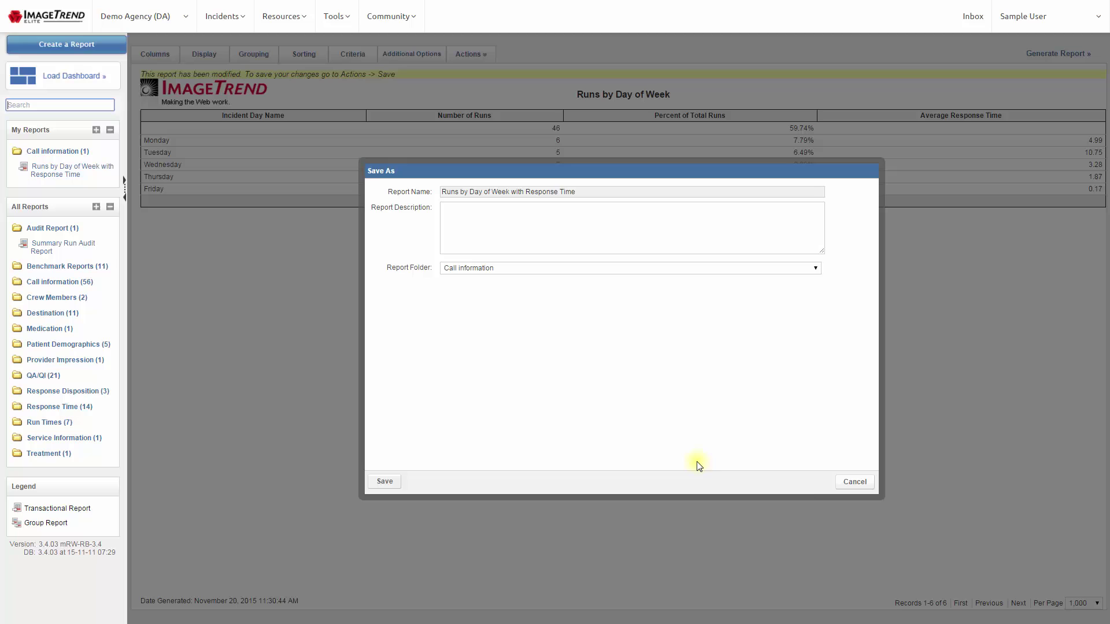
# - Confirm the save and search the saved reports for 'day of week'
pyautogui.press('Return')
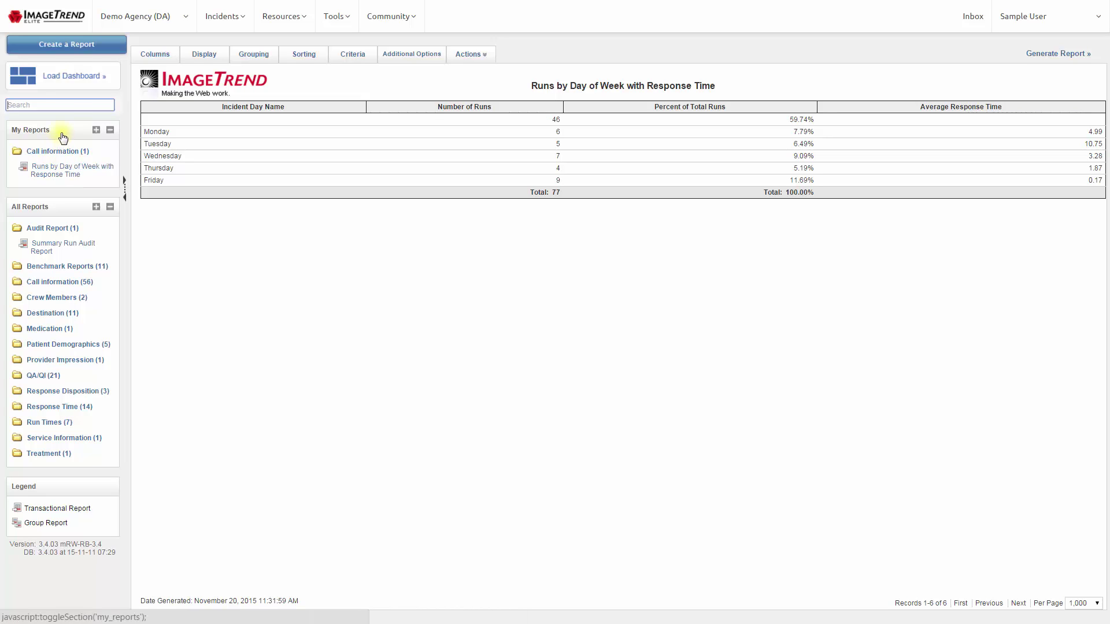
pyautogui.click(74, 104)
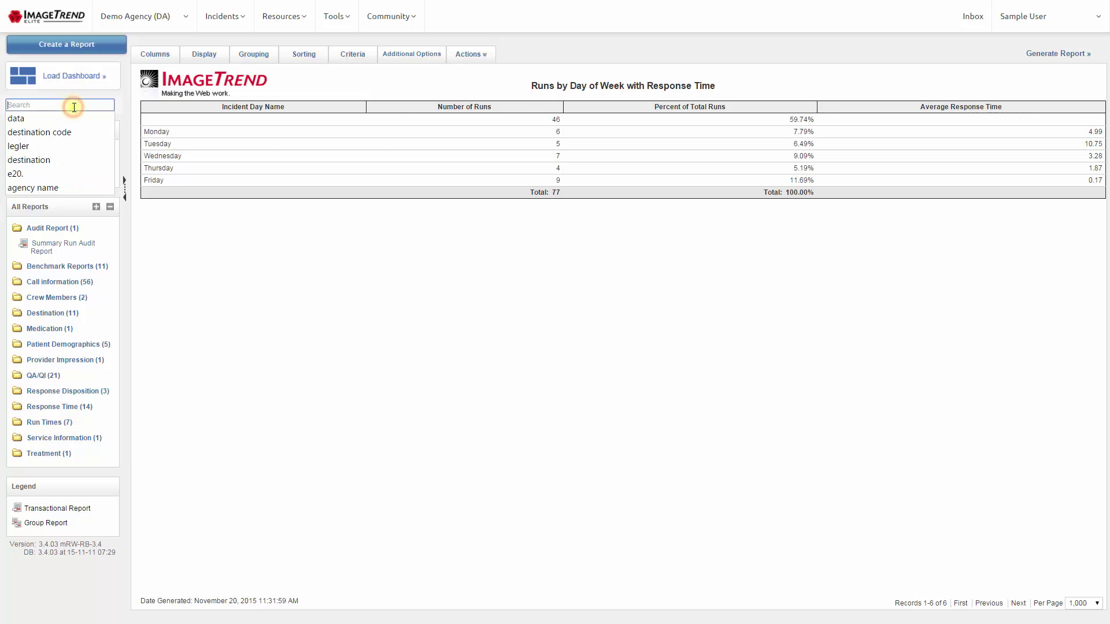
pyautogui.write('day of week')
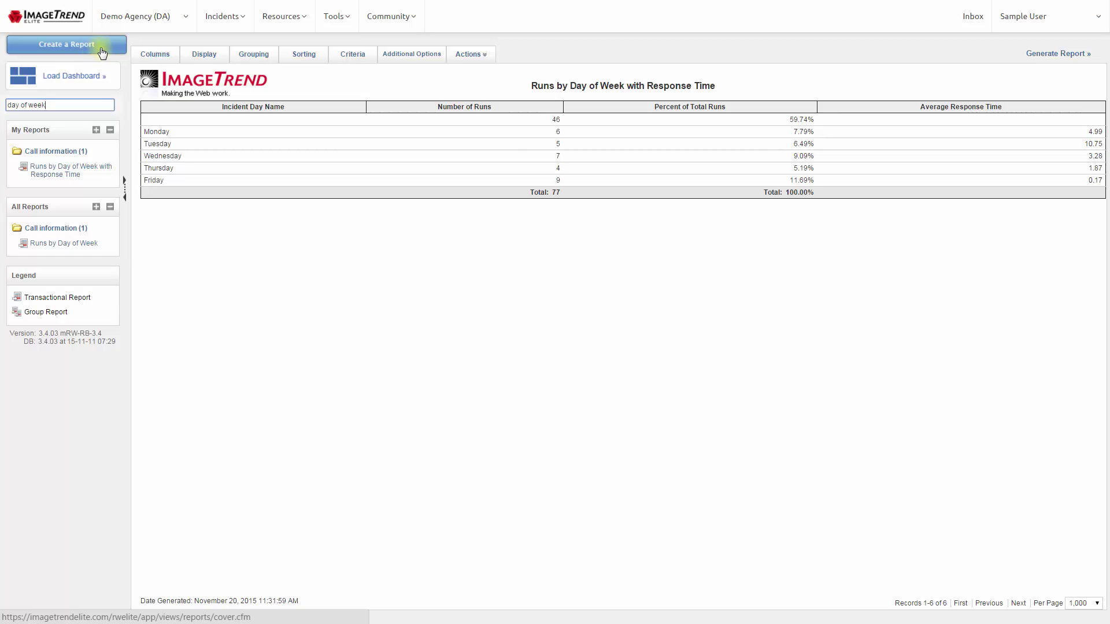
# - Start a new transactional report on the EMS Incidents data set
pyautogui.click(102, 51)
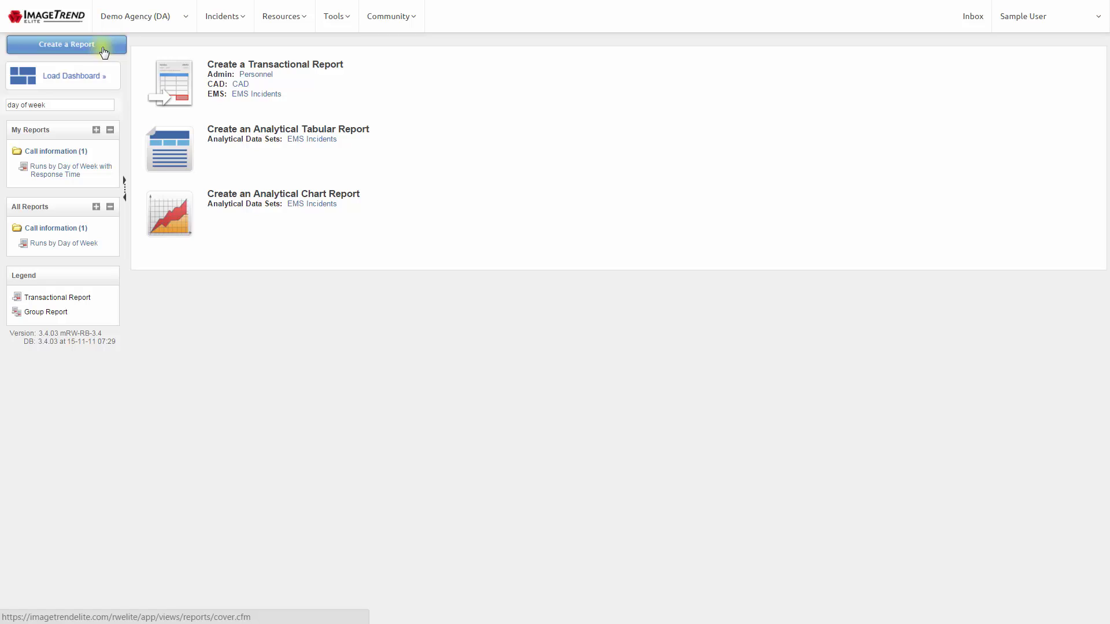
pyautogui.click(267, 94)
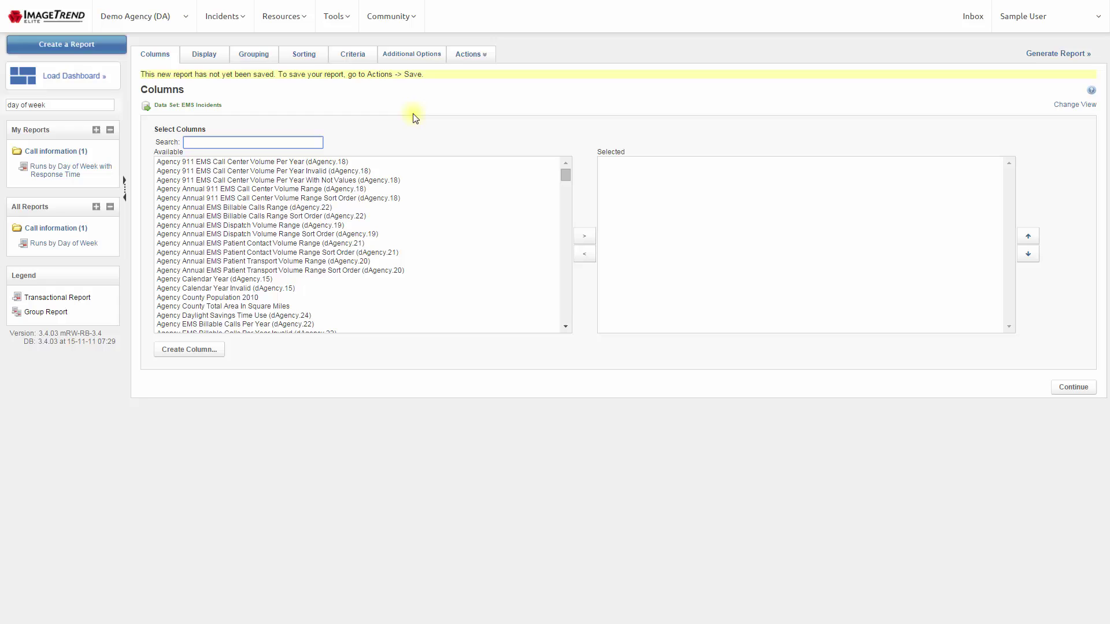
pyautogui.write('created by')
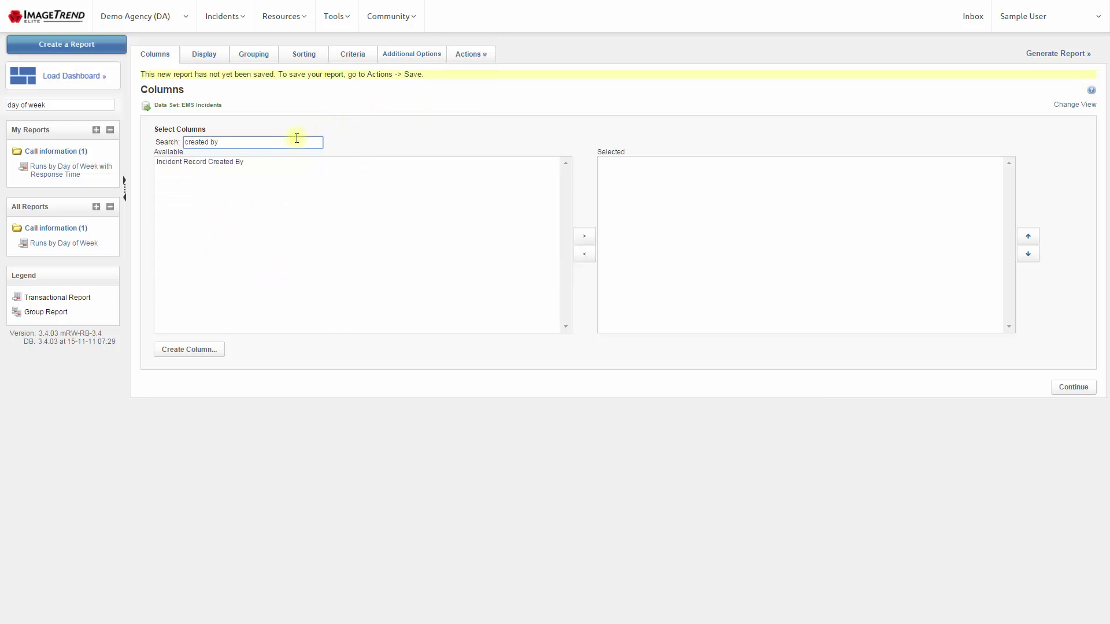
# - Add Incident Record Created By as the report's first selected column
pyautogui.click(226, 164)
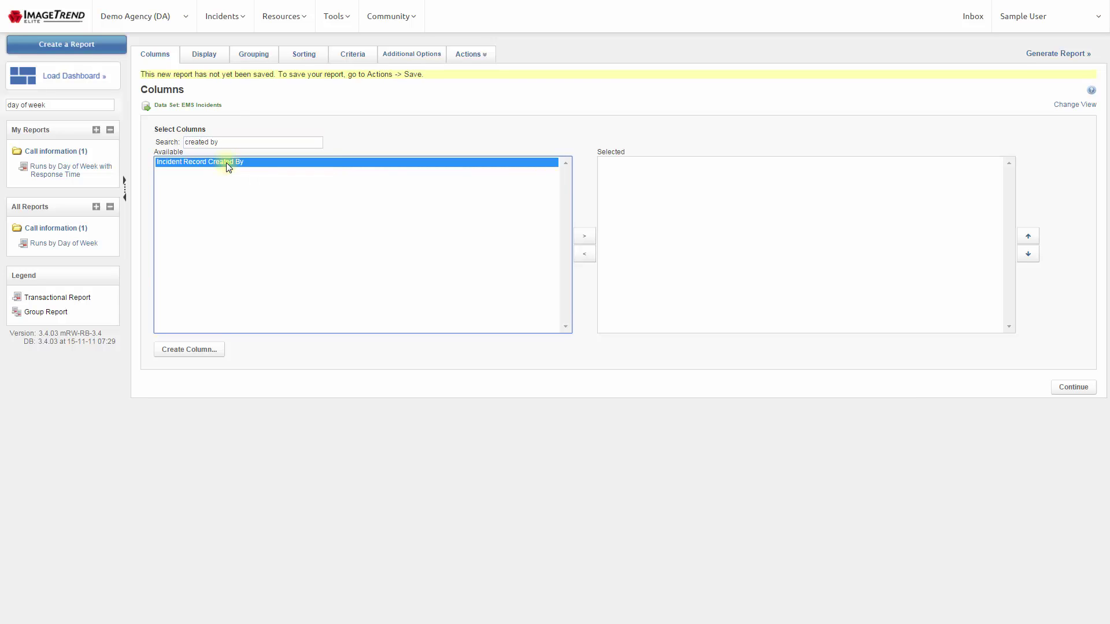
pyautogui.click(584, 236)
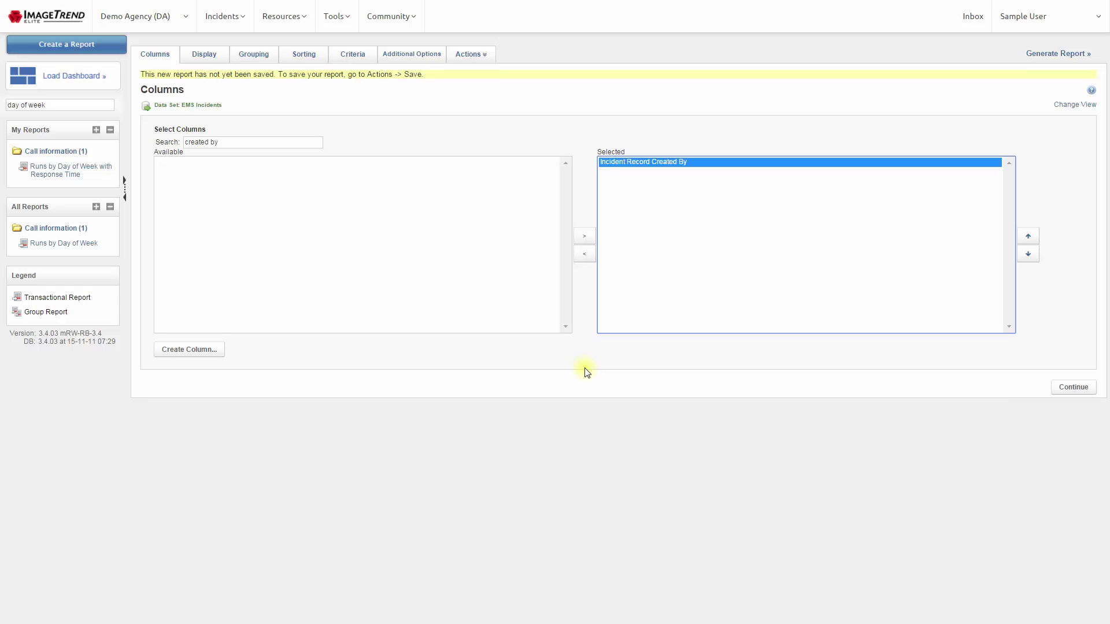
# - Add a custom Average column 'Timeliness' on Incident Unit Notified By Dispatch To Incident Record Created In Hours
pyautogui.click(216, 353)
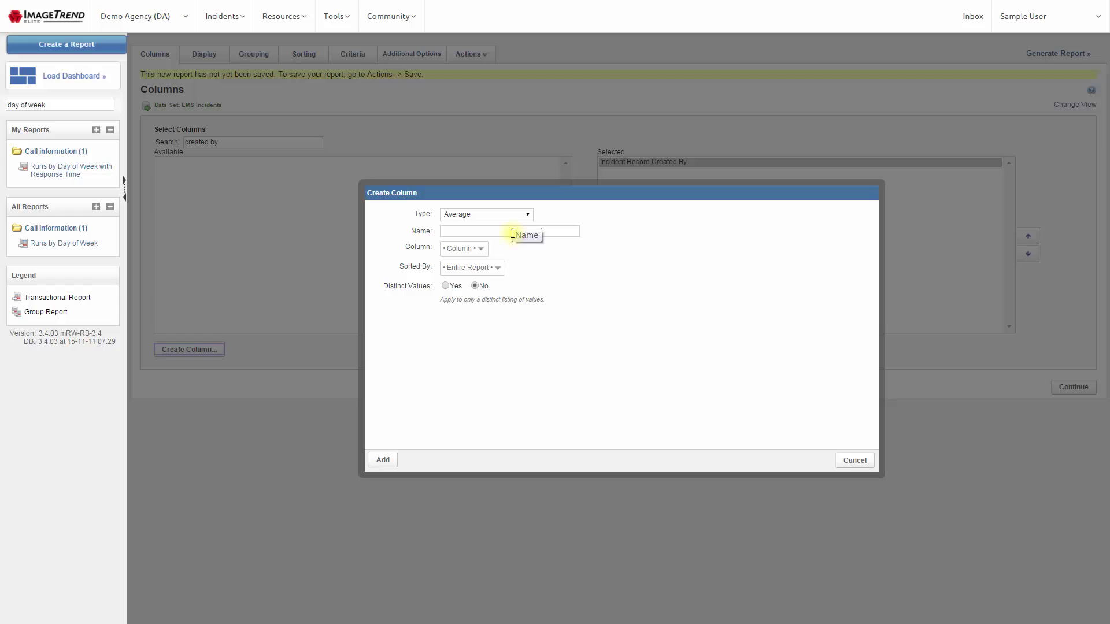
pyautogui.click(512, 234)
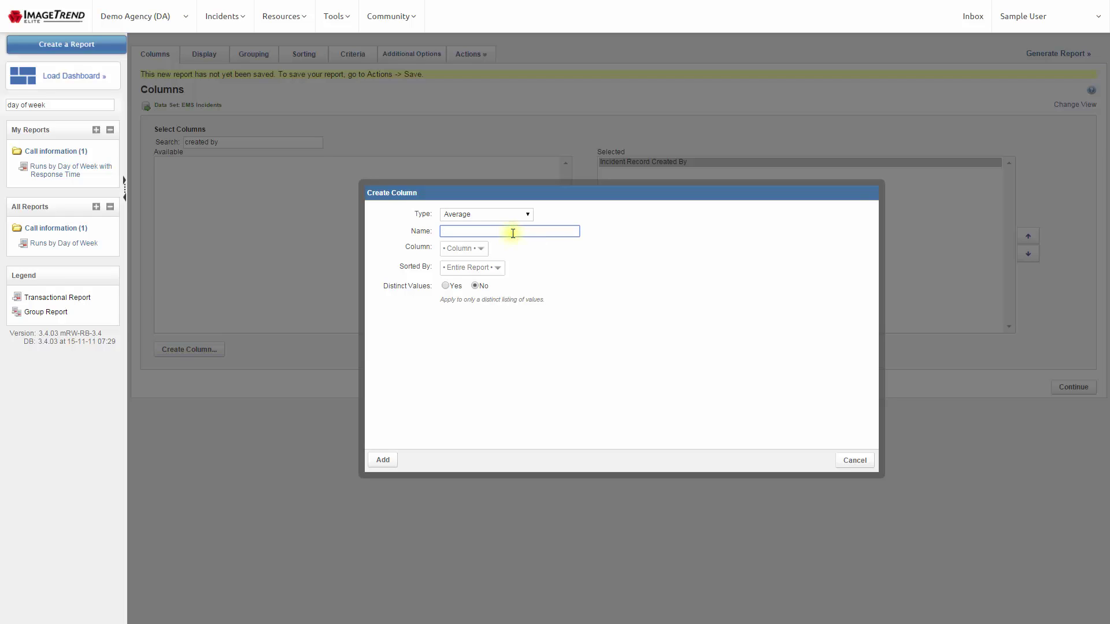
pyautogui.write('Timeliness')
pyautogui.click(468, 248)
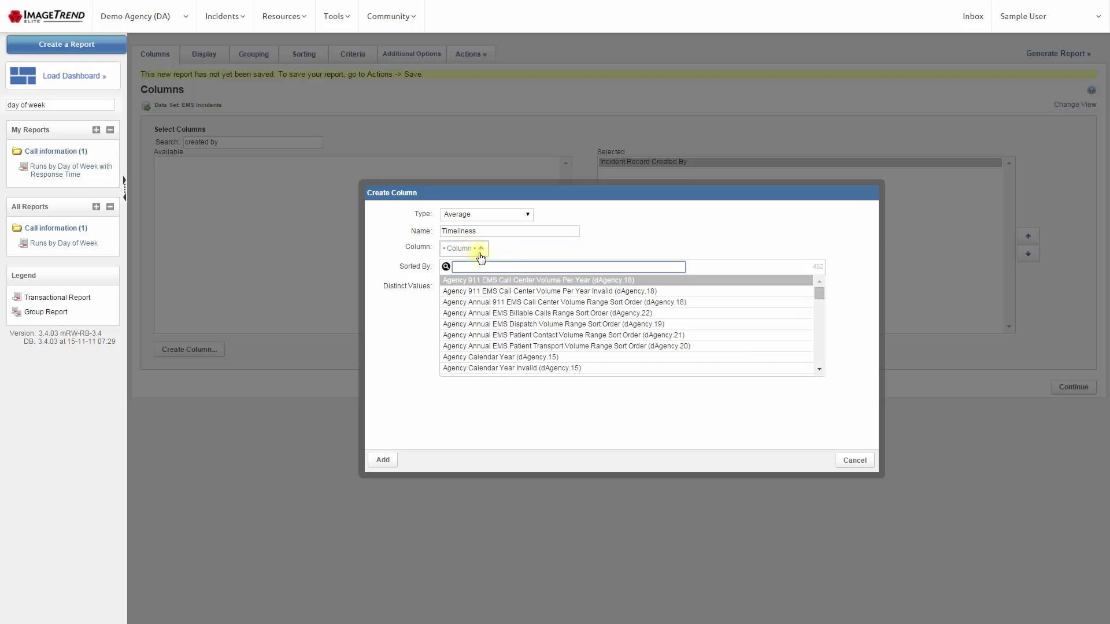
pyautogui.write('created')
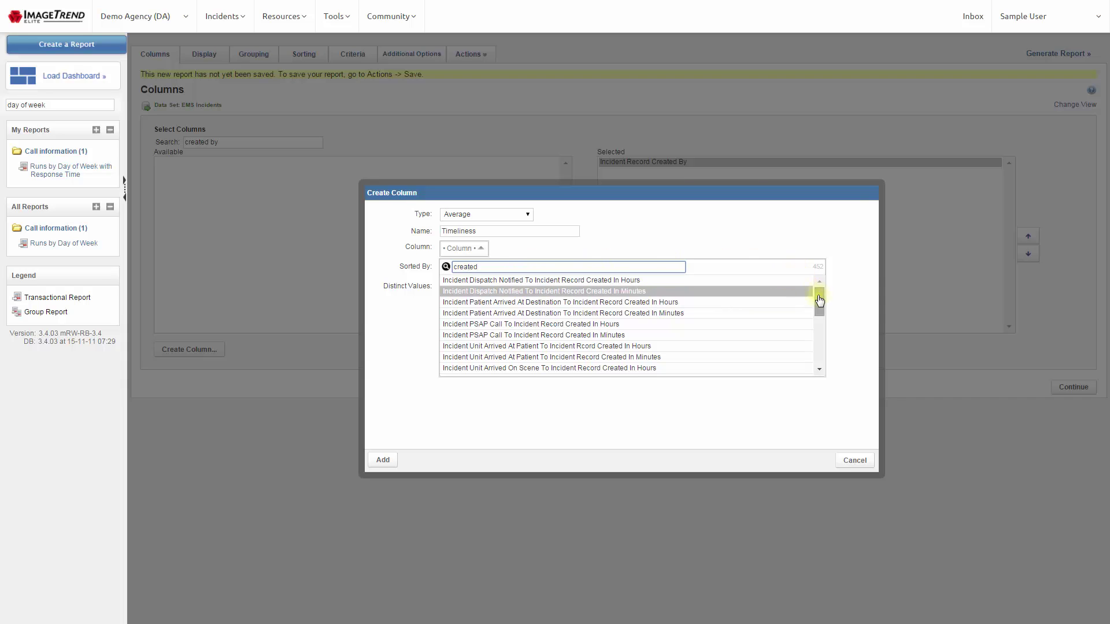
pyautogui.moveTo(819, 293); pyautogui.dragTo(820, 355)
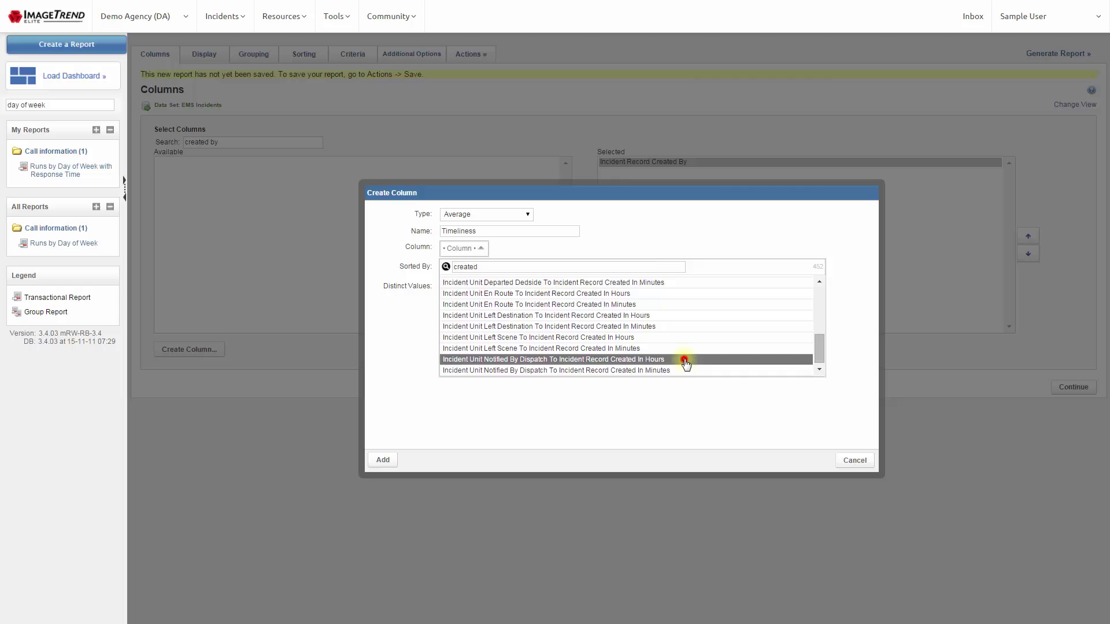
pyautogui.click(686, 361)
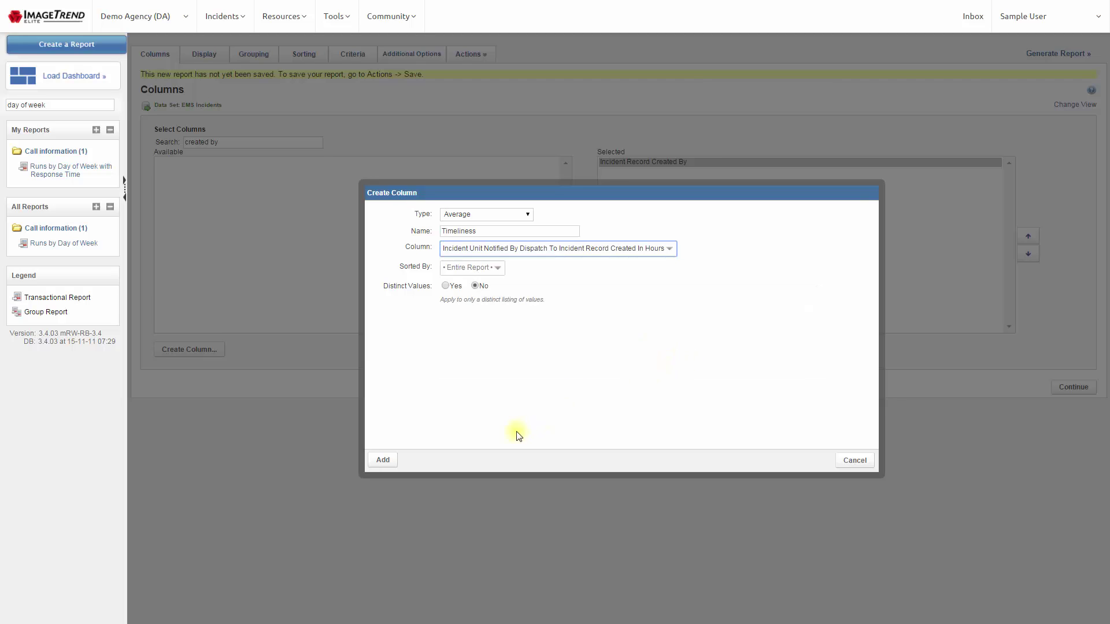
pyautogui.click(383, 460)
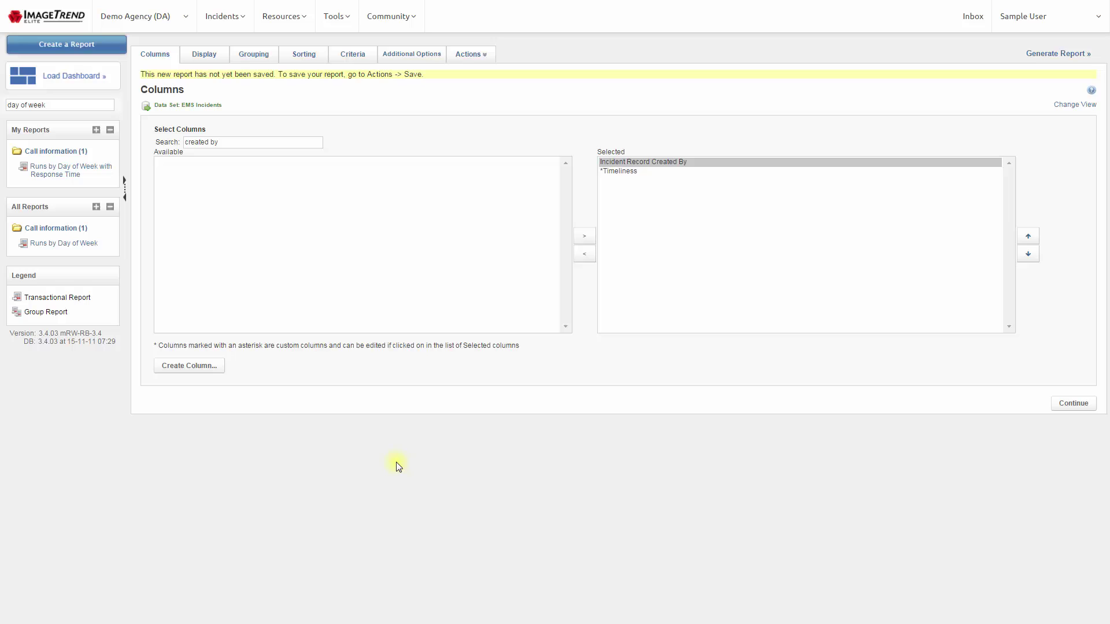
# - Add a custom Count column named 'PCRs' over All Rows after Timeliness
pyautogui.click(205, 371)
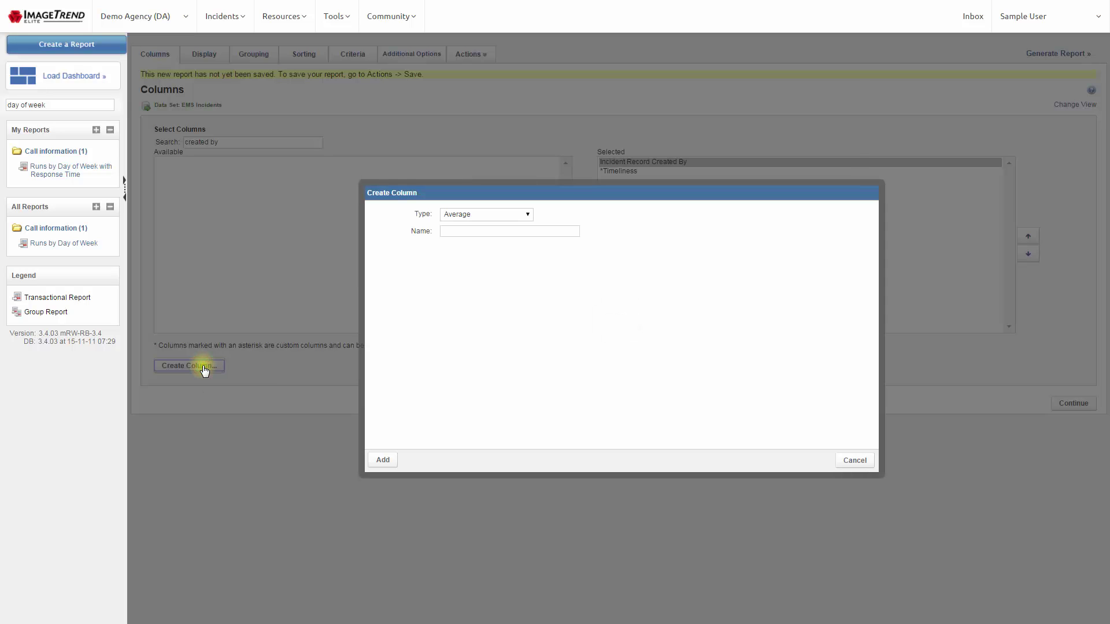
pyautogui.click(506, 214)
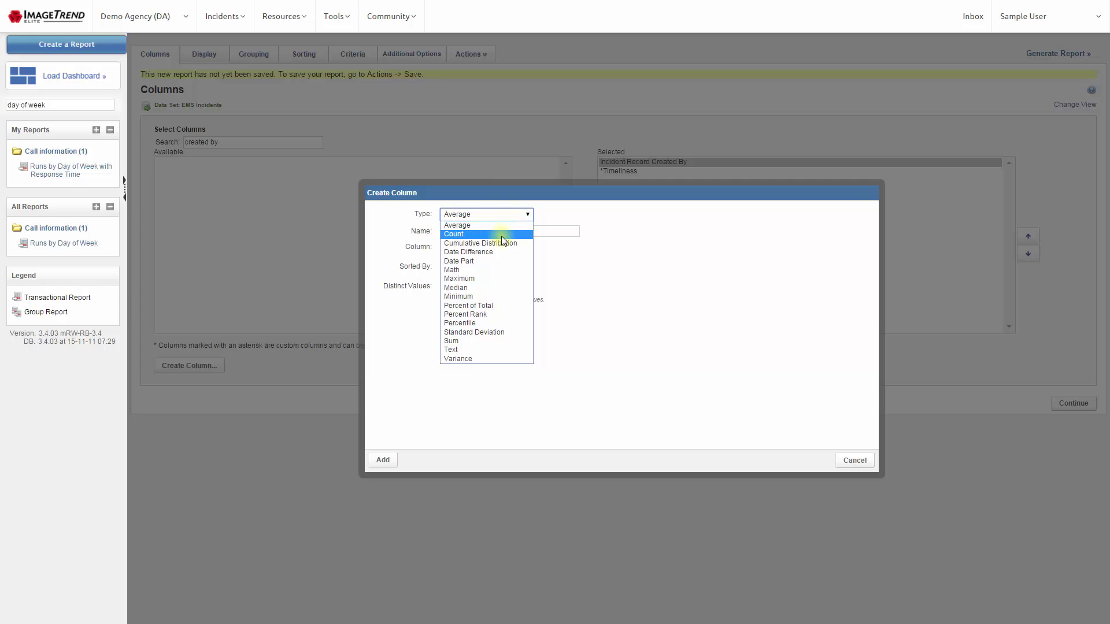
pyautogui.click(501, 234)
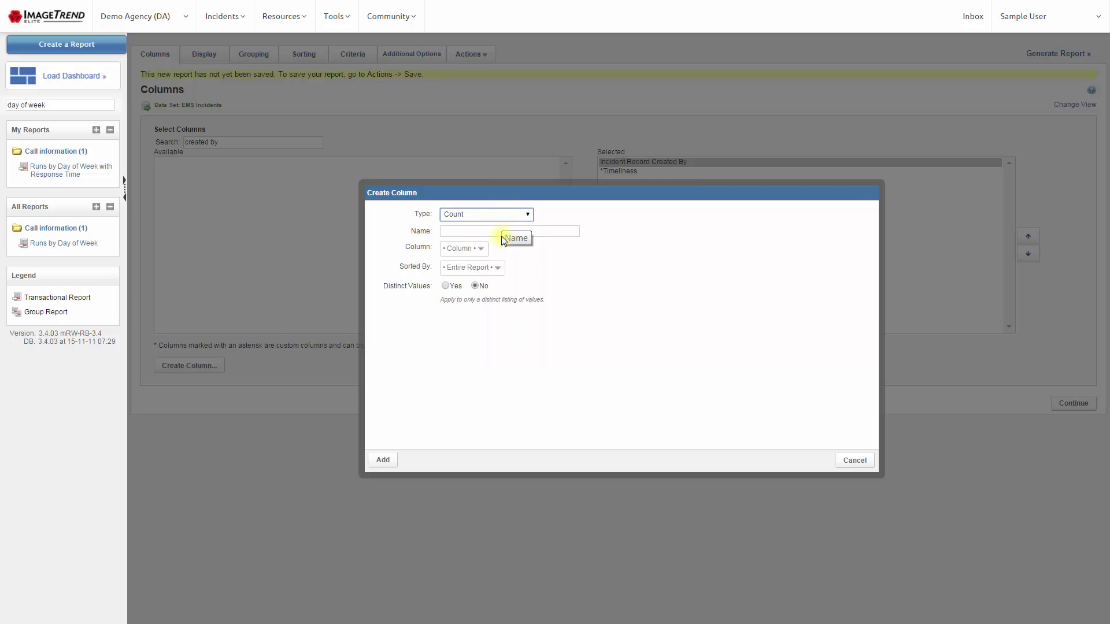
pyautogui.click(502, 232)
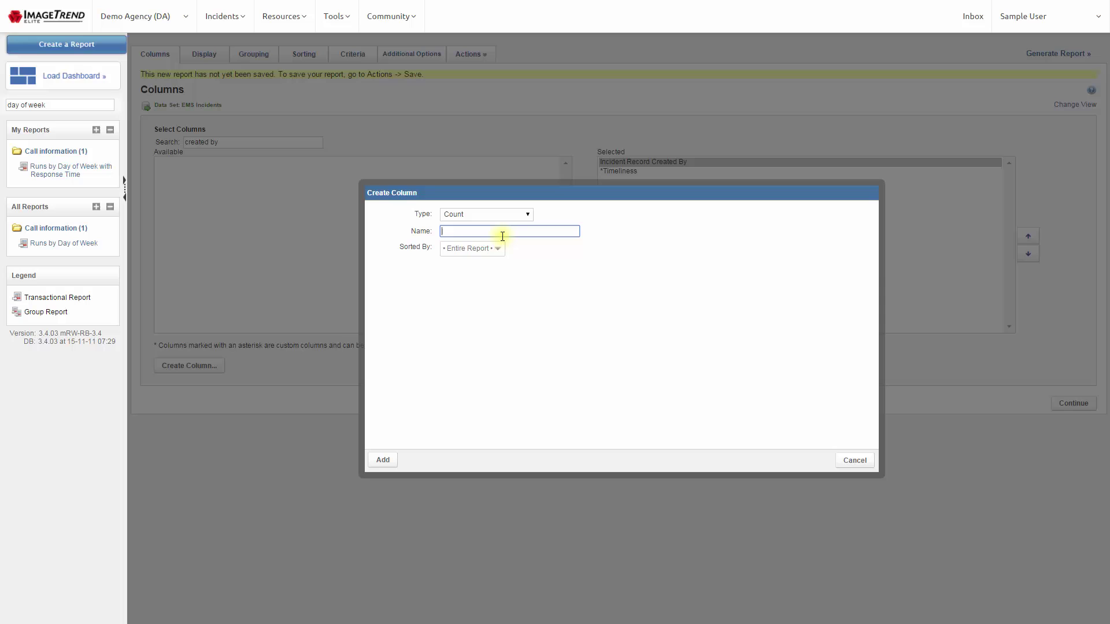
pyautogui.write('PCRs')
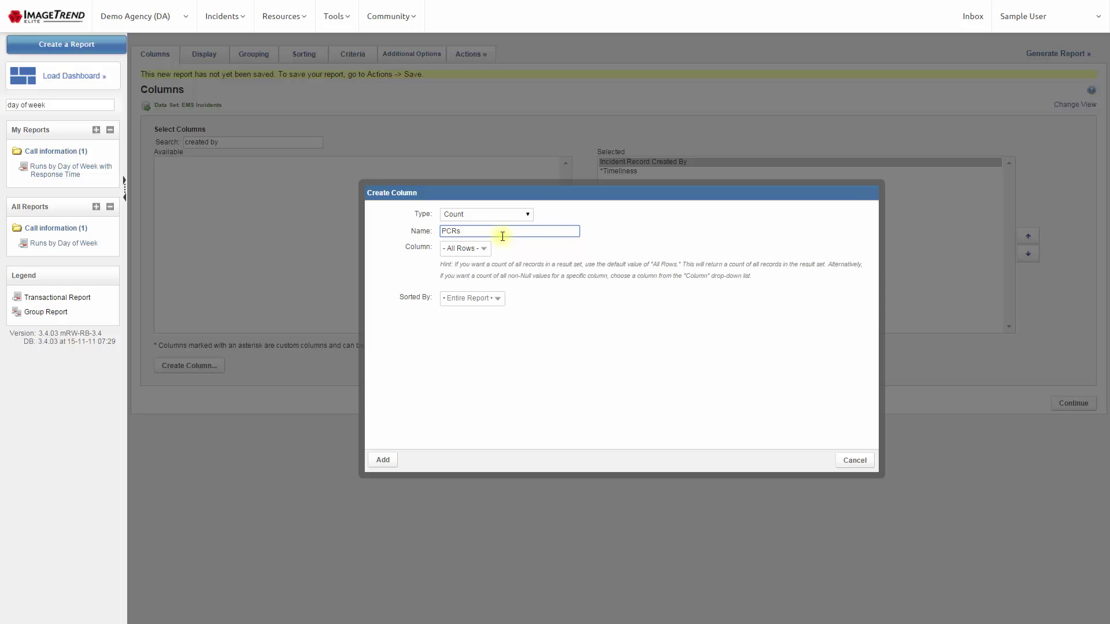
pyautogui.click(385, 460)
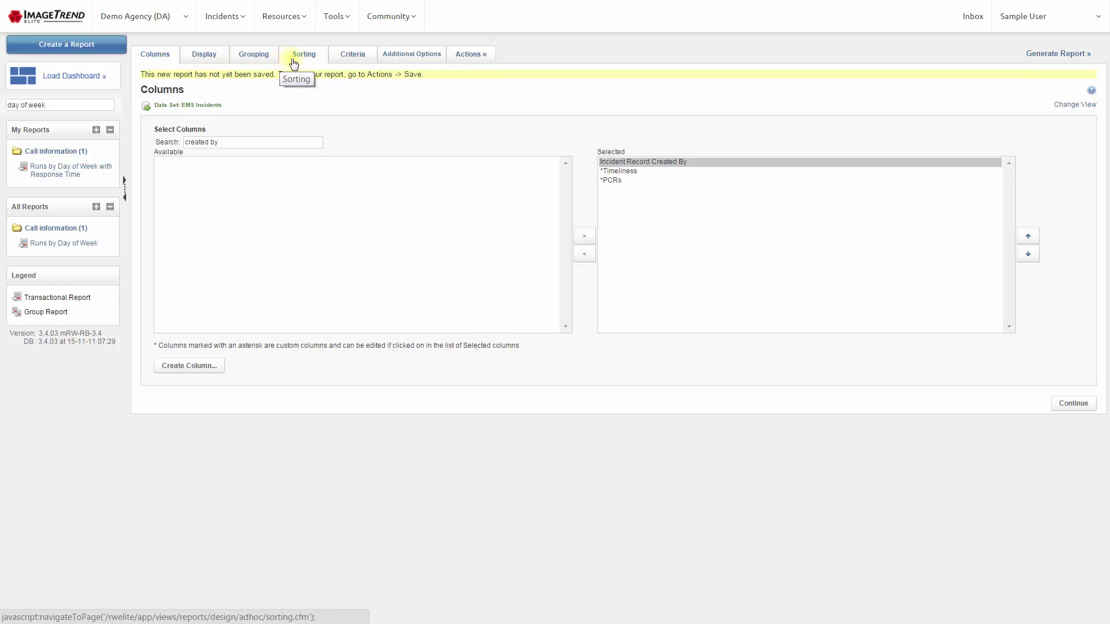
# - On Criteria, search filters for 'date' and add Incident Unit Notified By Dispatch Date Time (eTimes.03)
pyautogui.click(368, 61)
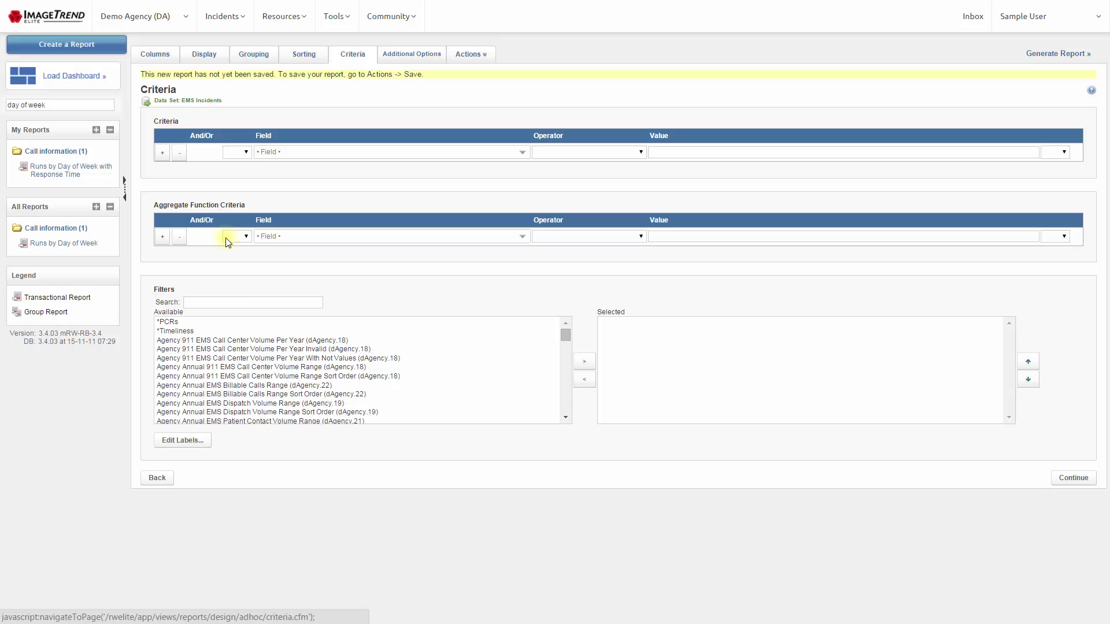
pyautogui.click(313, 303)
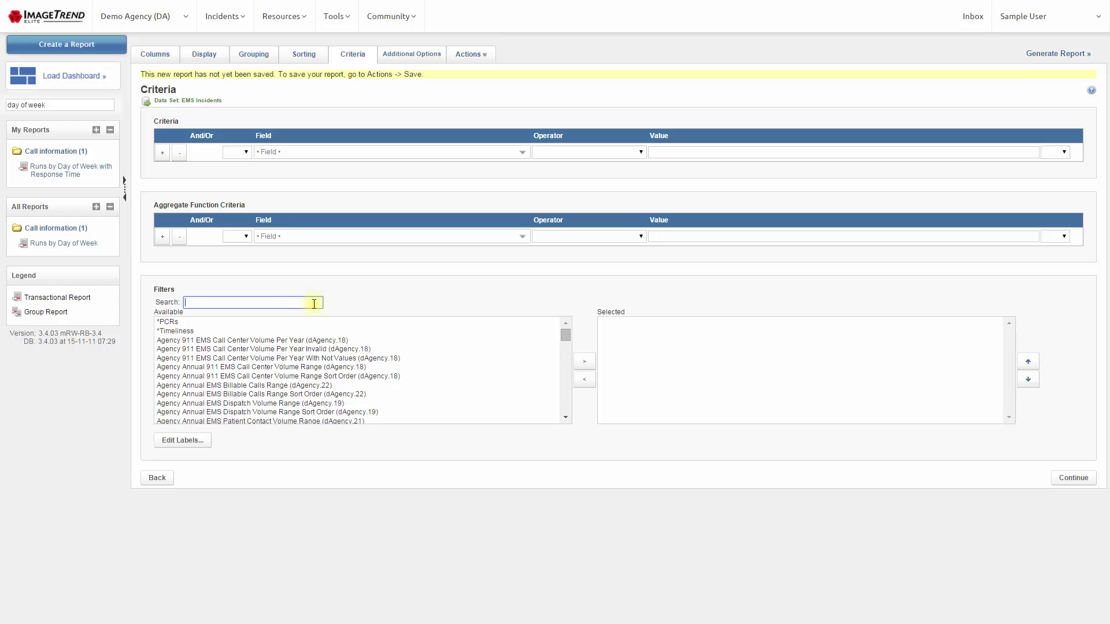
pyautogui.write('date')
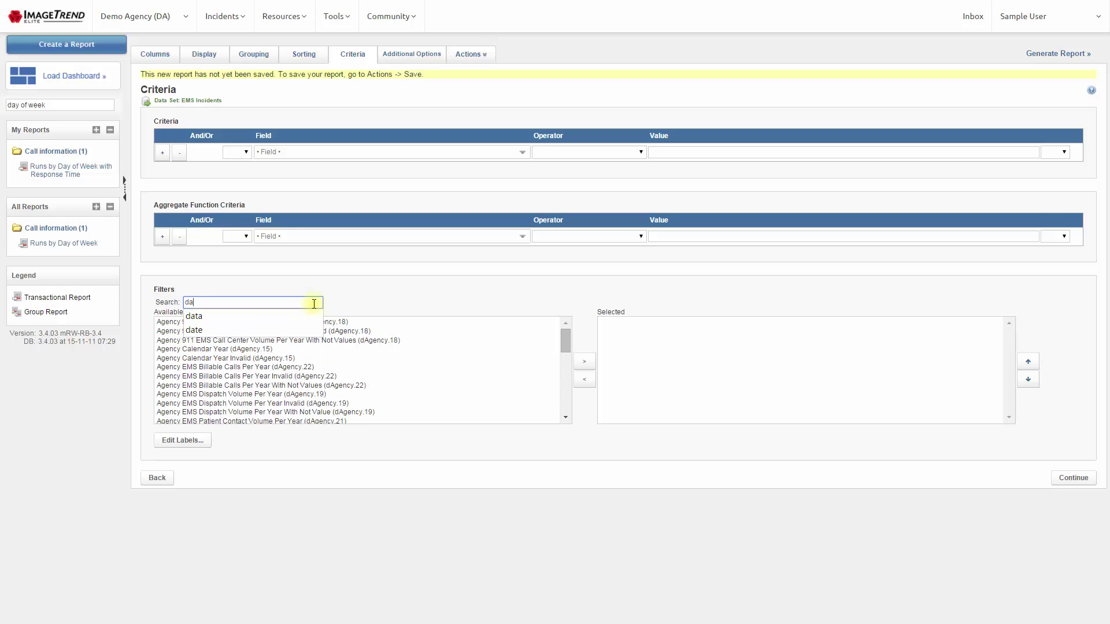
pyautogui.click(370, 293)
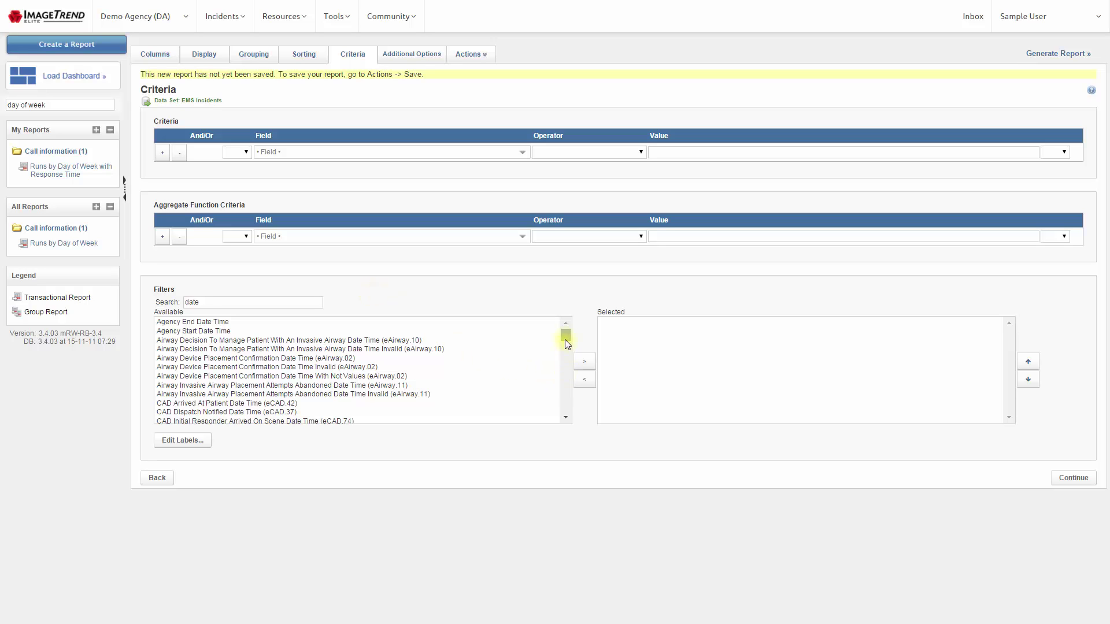
pyautogui.moveTo(565, 339); pyautogui.dragTo(561, 390)
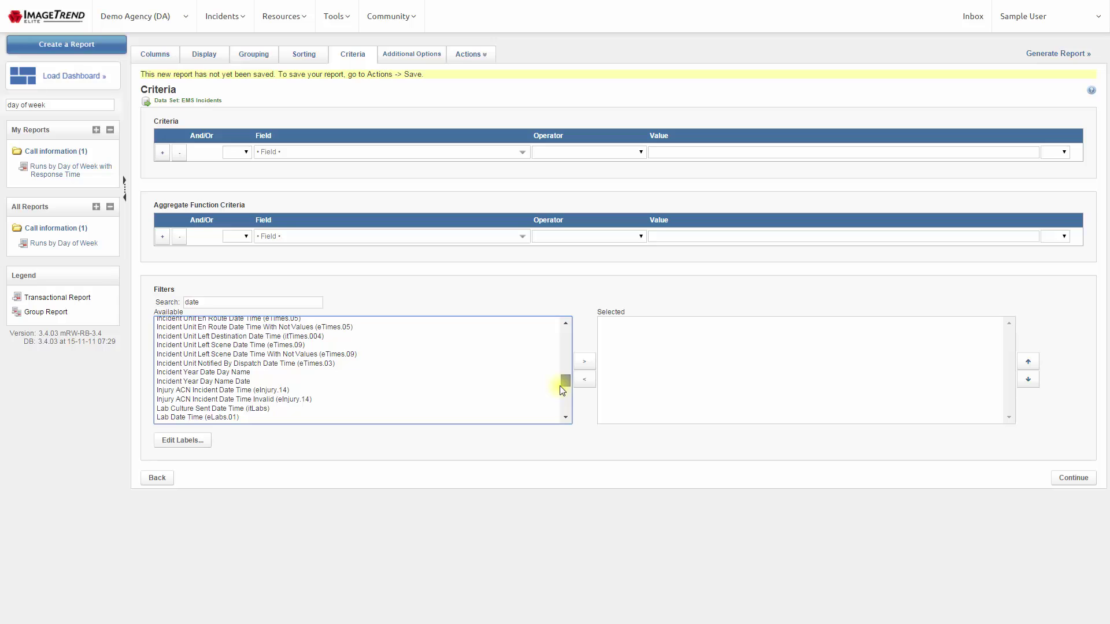
pyautogui.click(219, 364)
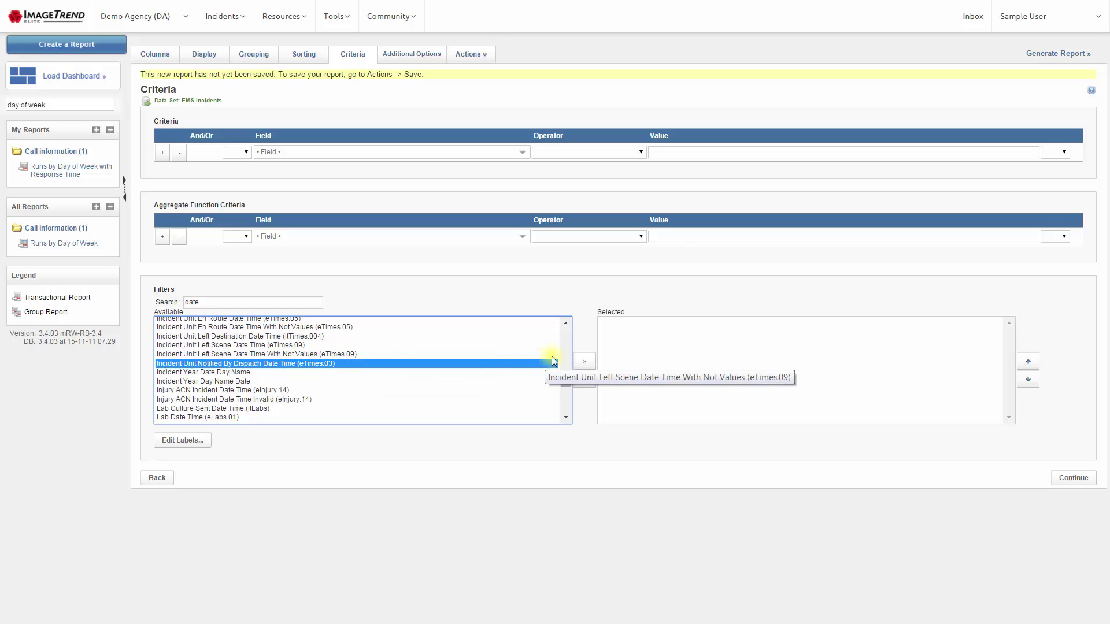
pyautogui.click(583, 363)
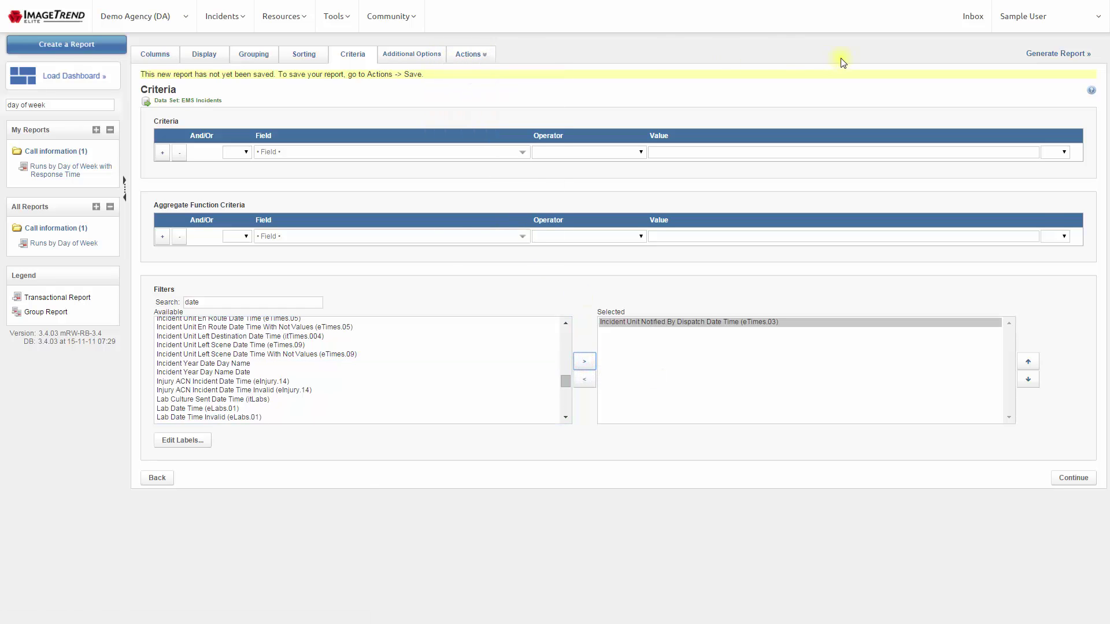
# - Generate the report, reviewing the date operator and preset options but leaving the date empty
pyautogui.click(1040, 55)
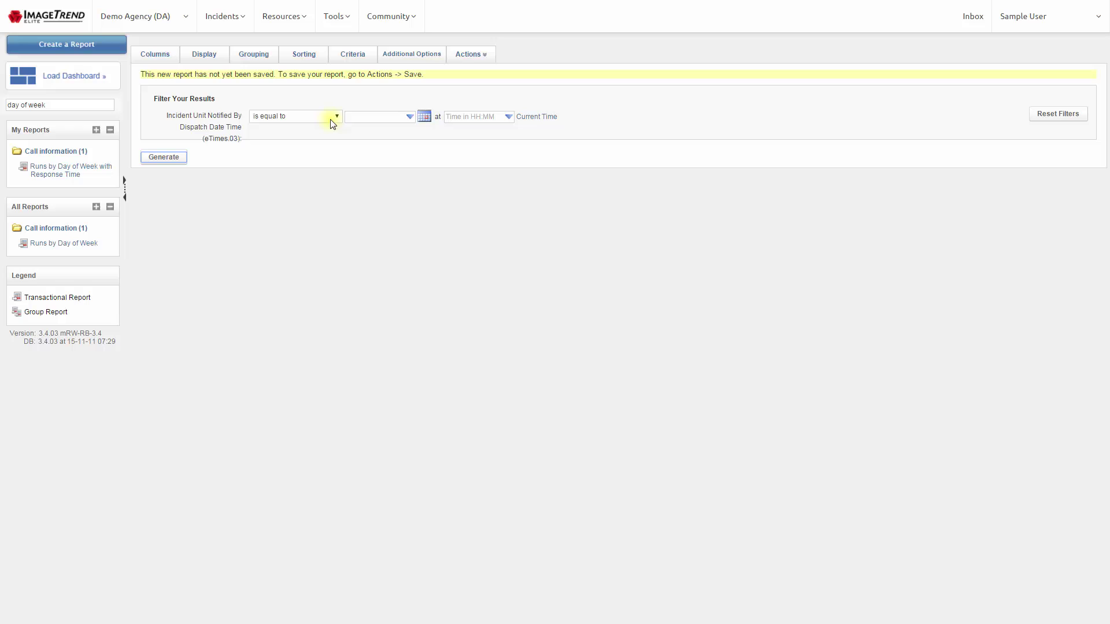
pyautogui.click(332, 117)
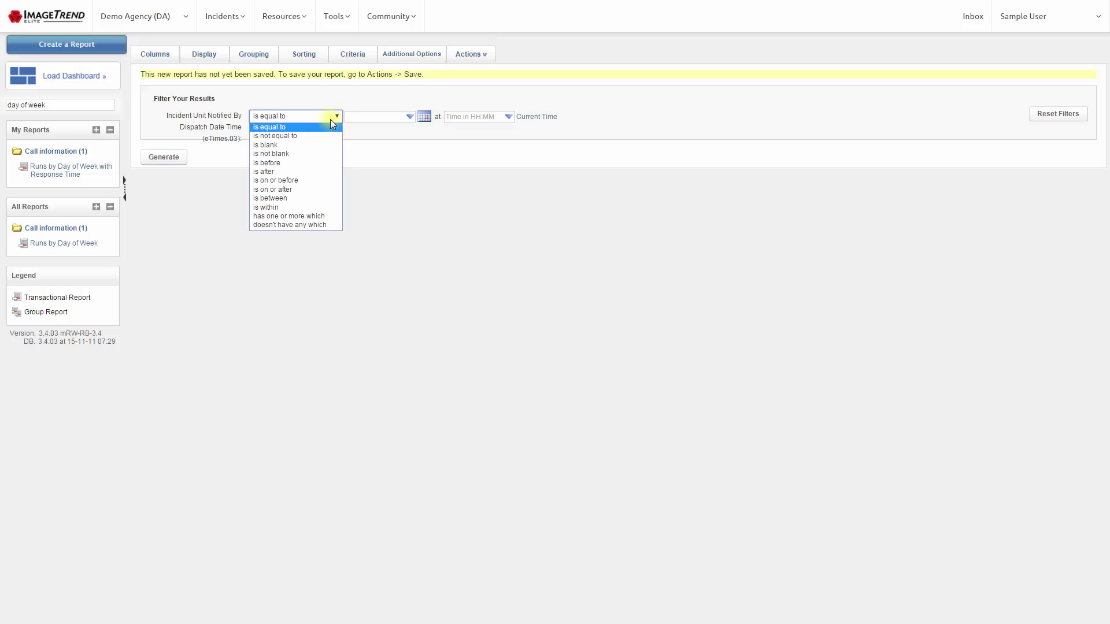
pyautogui.click(270, 125)
pyautogui.click(377, 116)
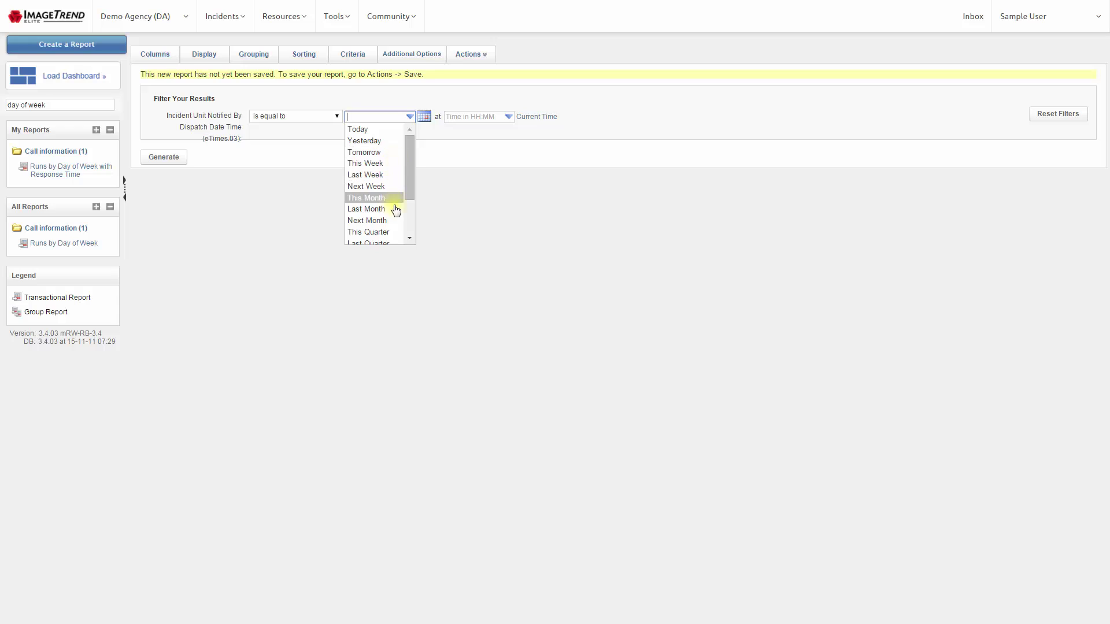
pyautogui.click(507, 215)
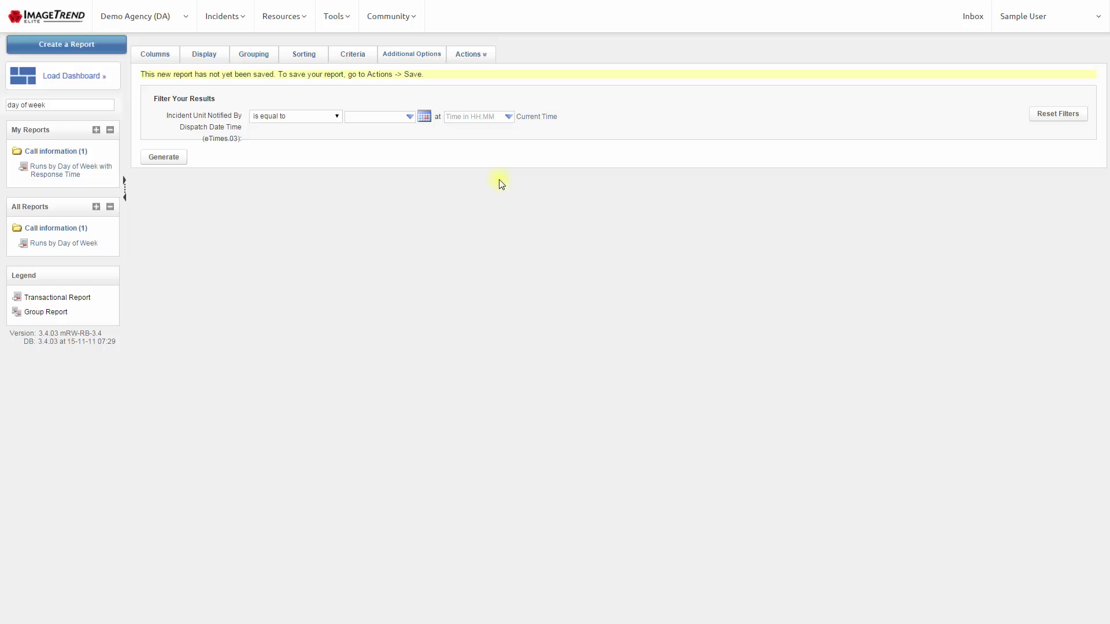
pyautogui.click(170, 159)
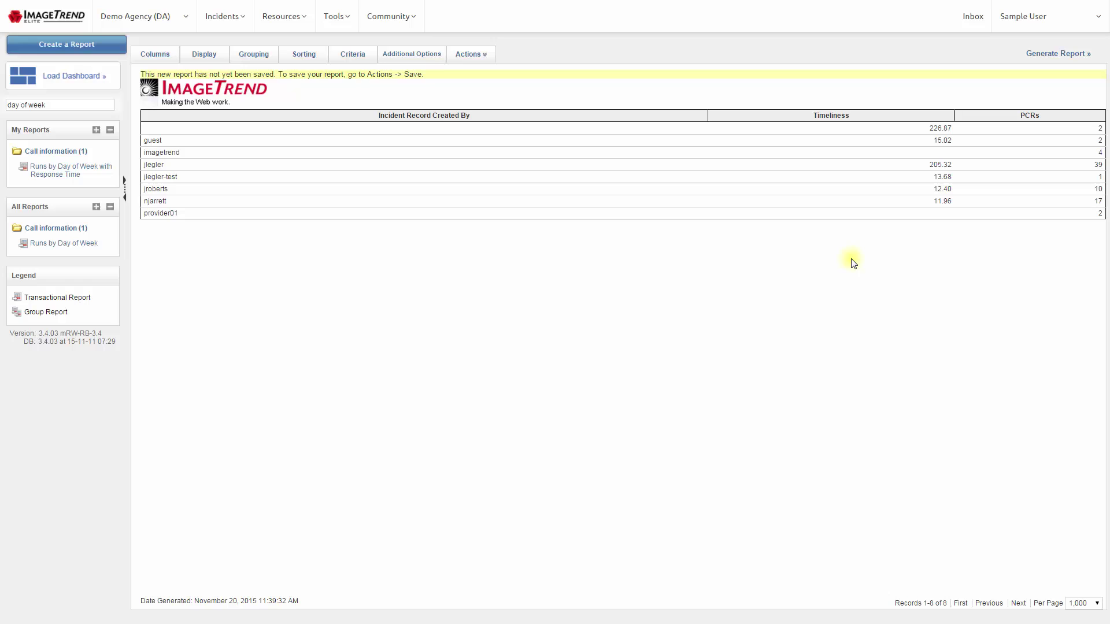
# - Save the report as 'Timeliness Report' in the QA/QI folder and expand it under My Reports
pyautogui.click(468, 54)
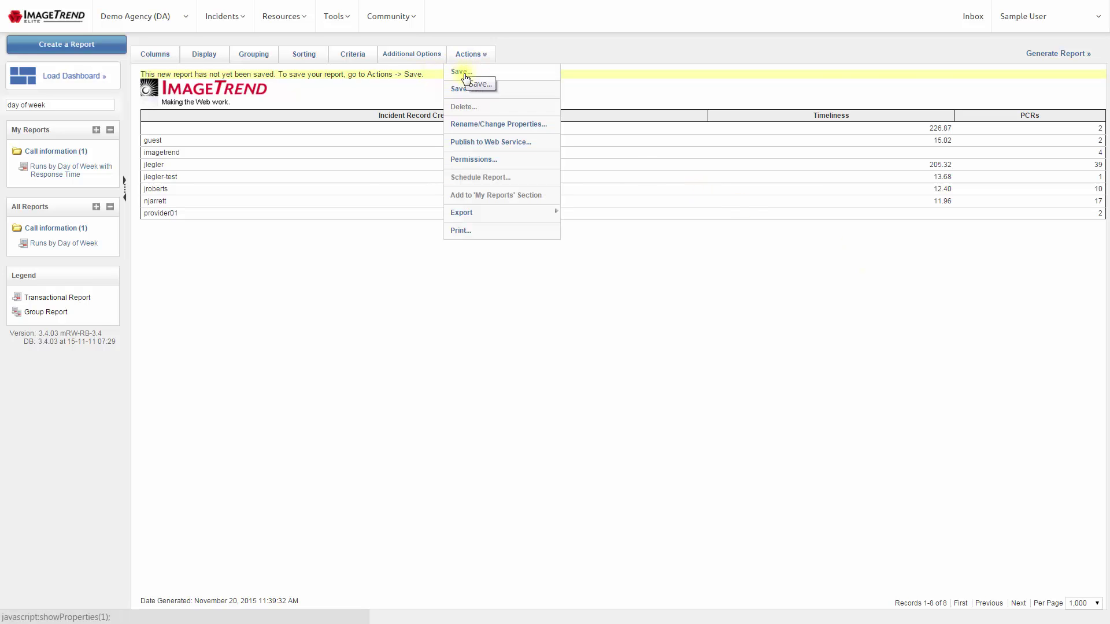
pyautogui.click(464, 74)
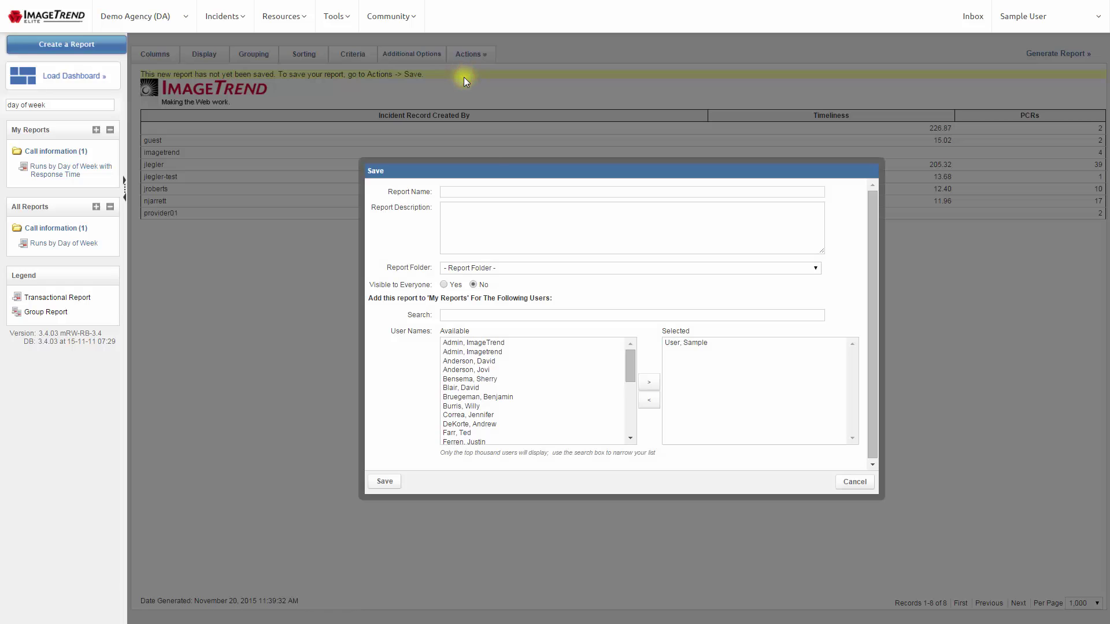
pyautogui.click(538, 193)
pyautogui.write('Timeline')
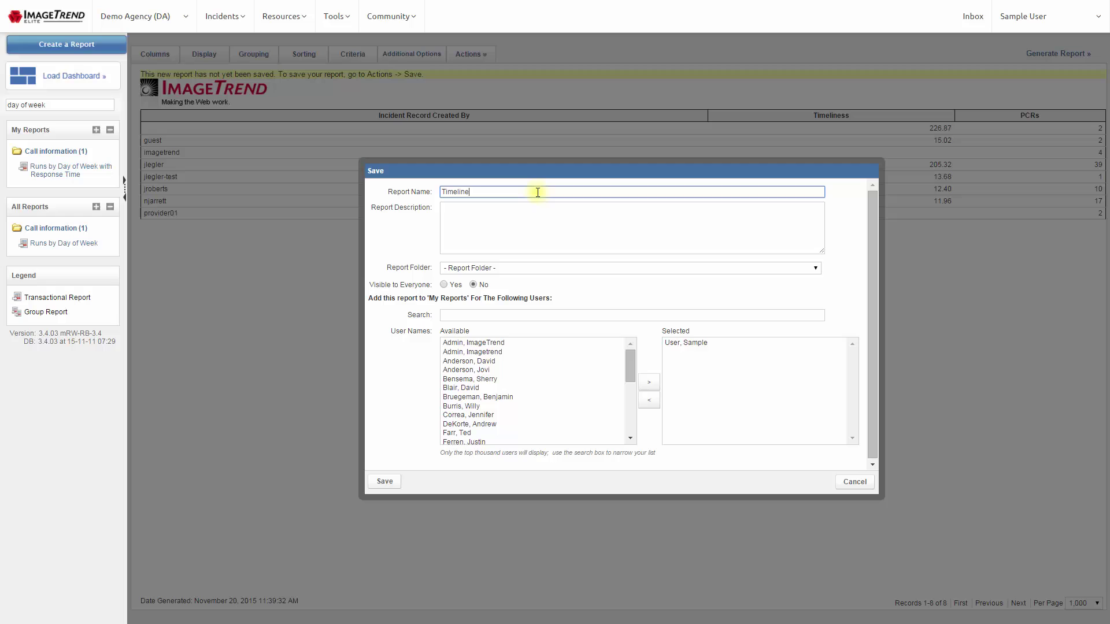
pyautogui.write('ss Report')
pyautogui.click(794, 268)
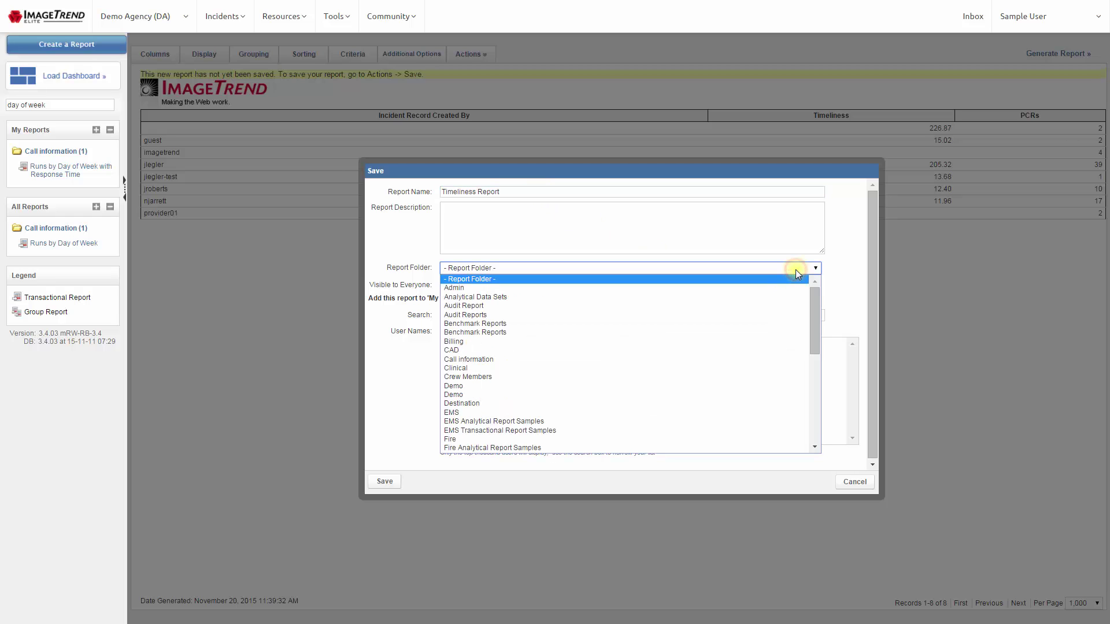
pyautogui.moveTo(814, 292); pyautogui.dragTo(810, 382)
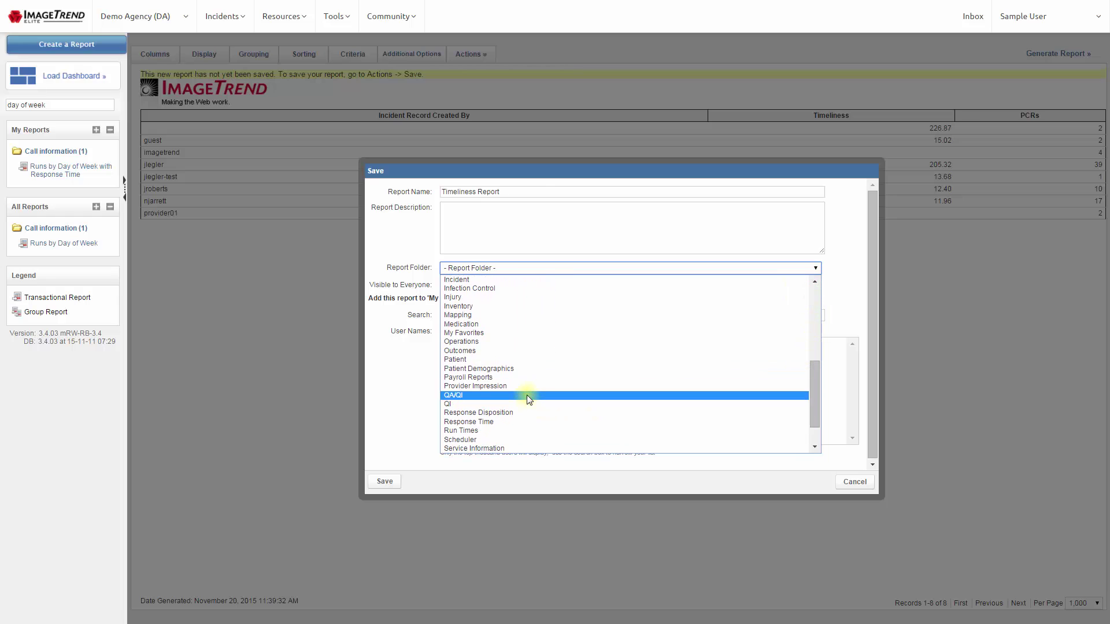
pyautogui.click(526, 394)
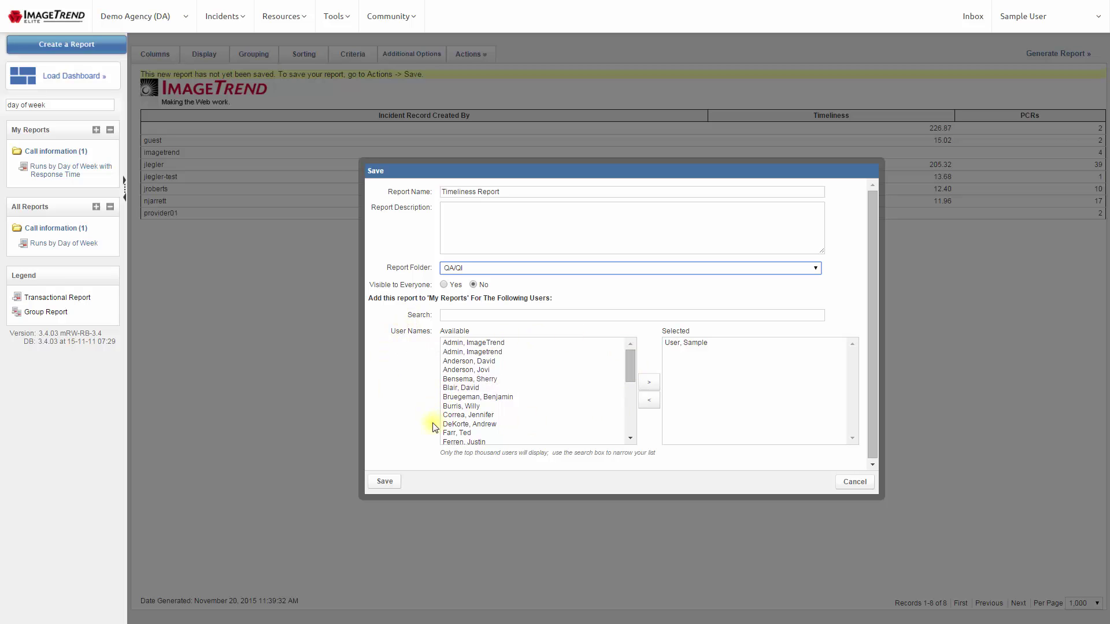
pyautogui.click(379, 484)
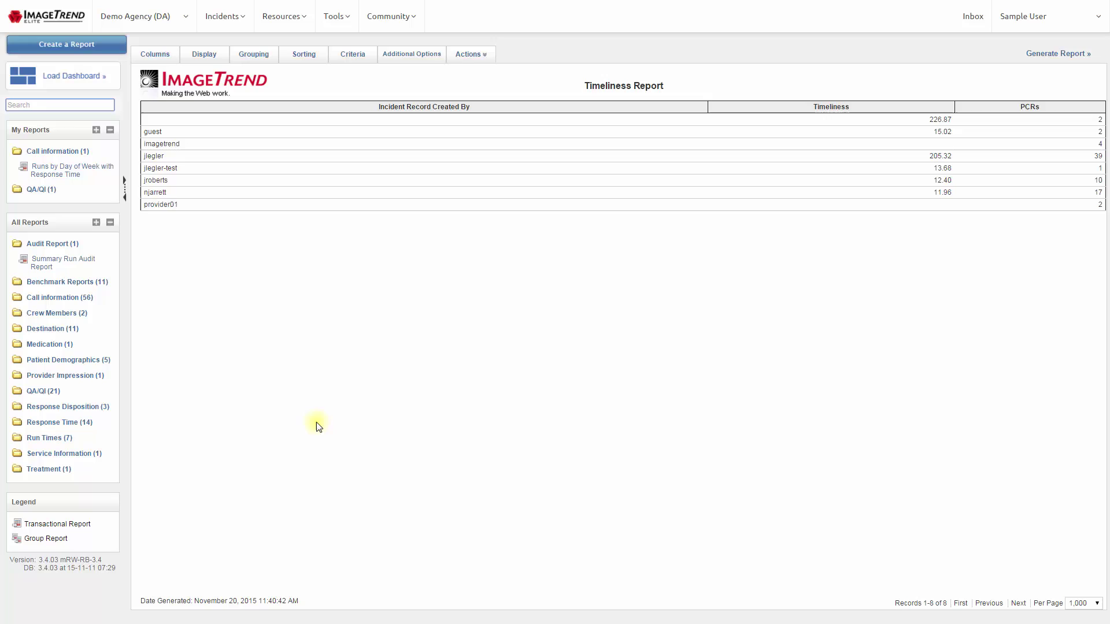
pyautogui.click(37, 190)
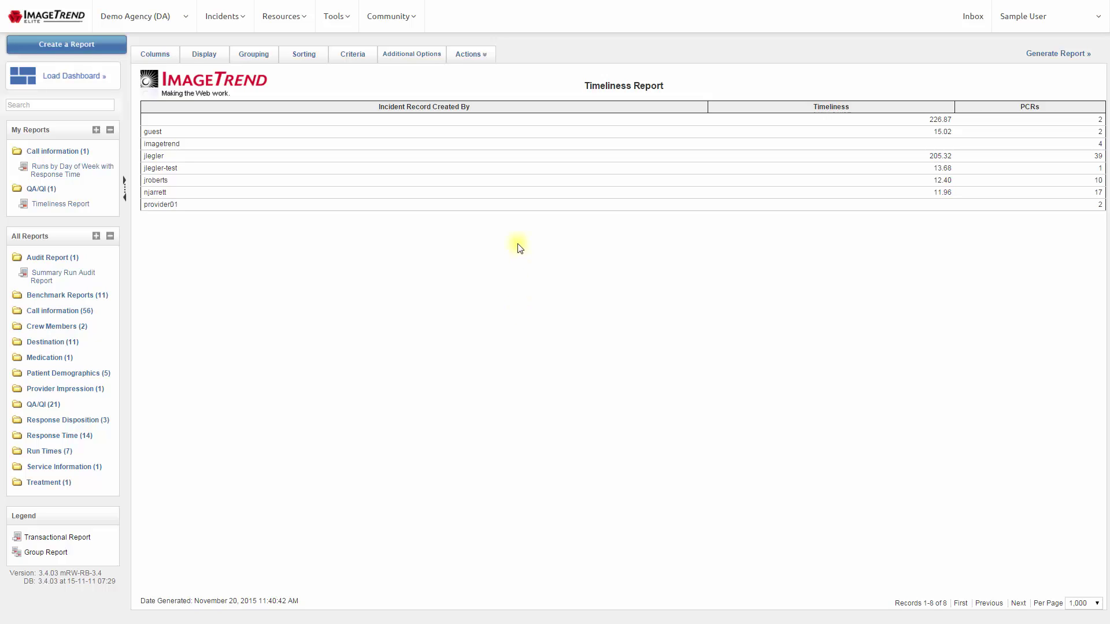
# - Reopen the report's Actions list before leaving for the Support slide
pyautogui.click(469, 54)
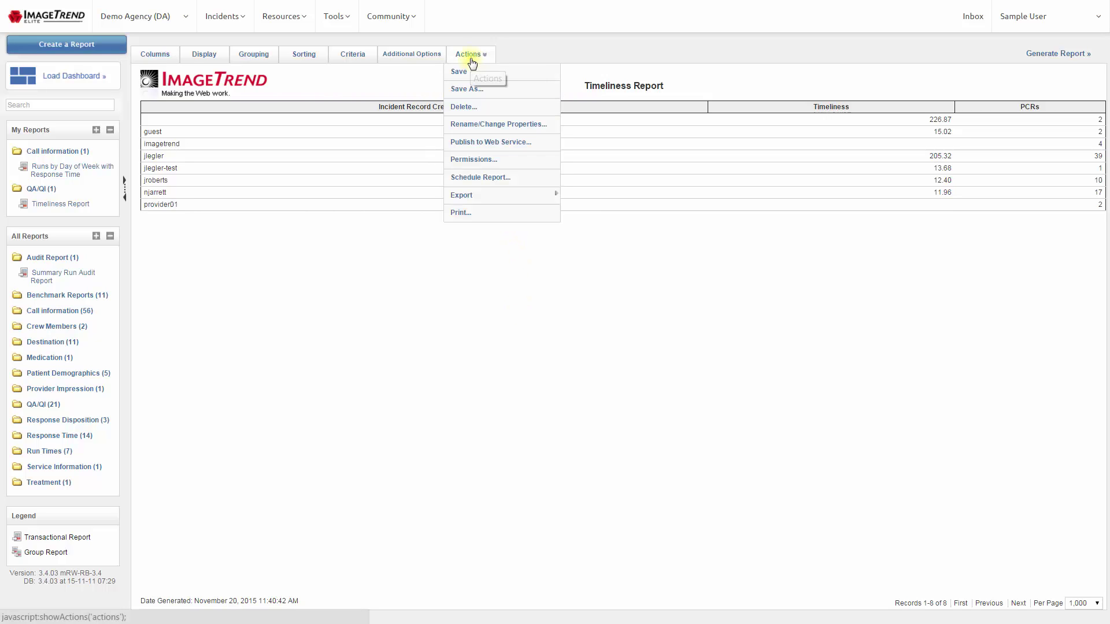